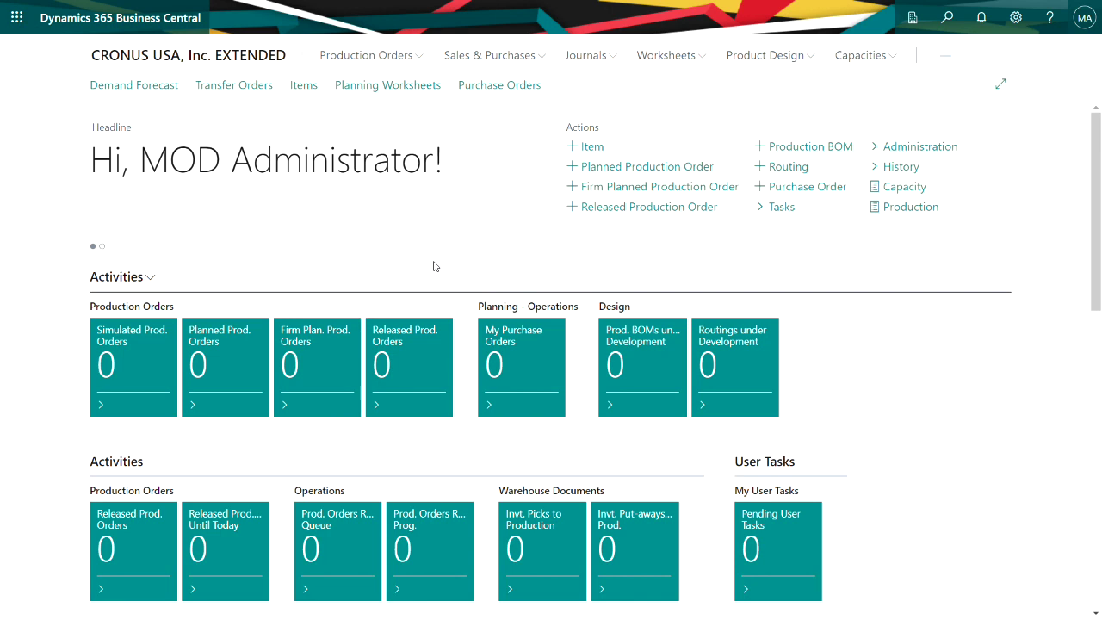
# Calculate a regenerative plan in the planning worksheet with ending date 6/30/2022 and the SIMPLE forecast
pyautogui.click(436, 85)
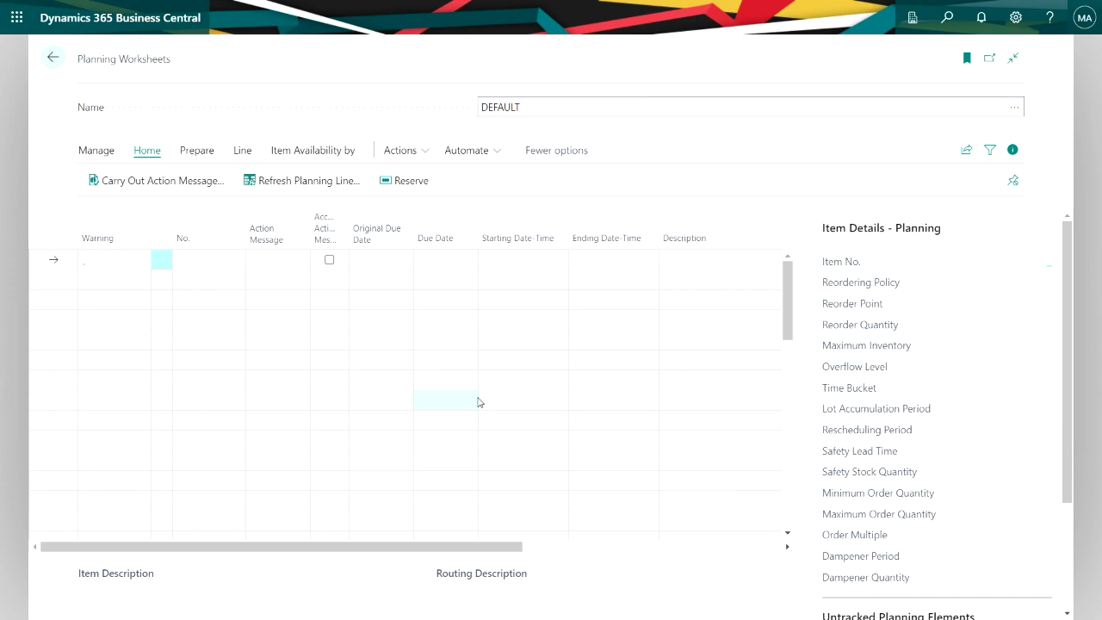
pyautogui.click(197, 152)
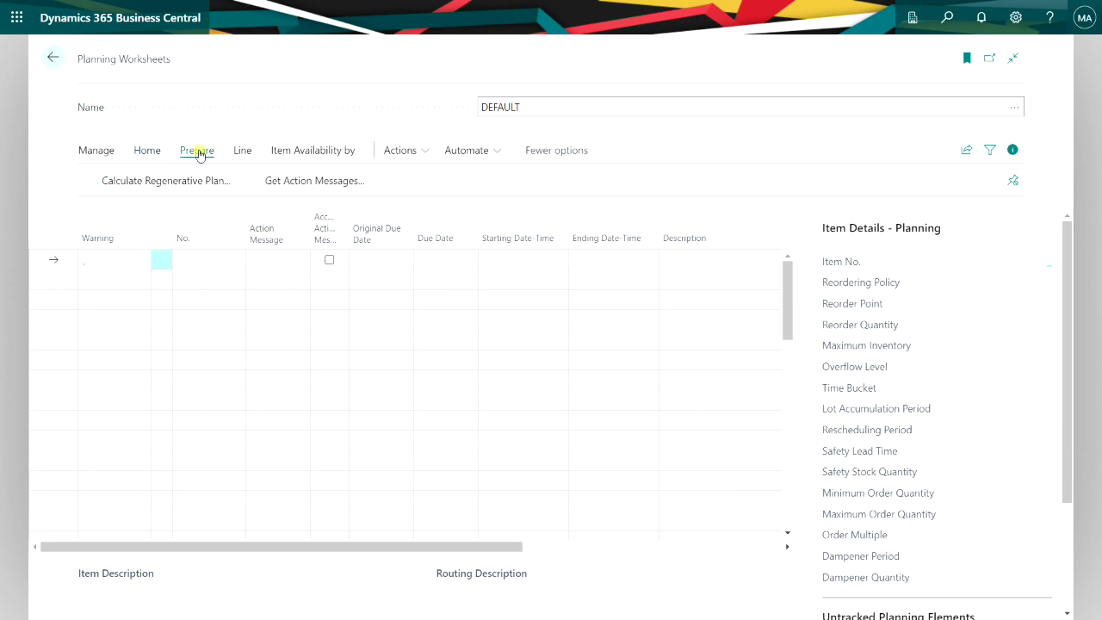
pyautogui.click(177, 181)
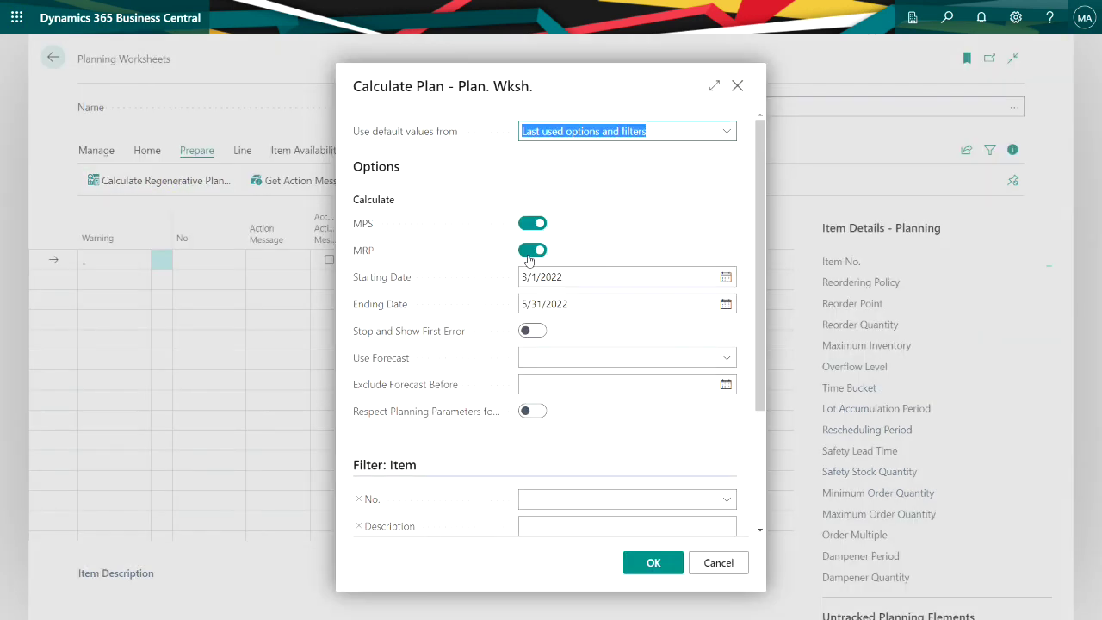
pyautogui.click(583, 308)
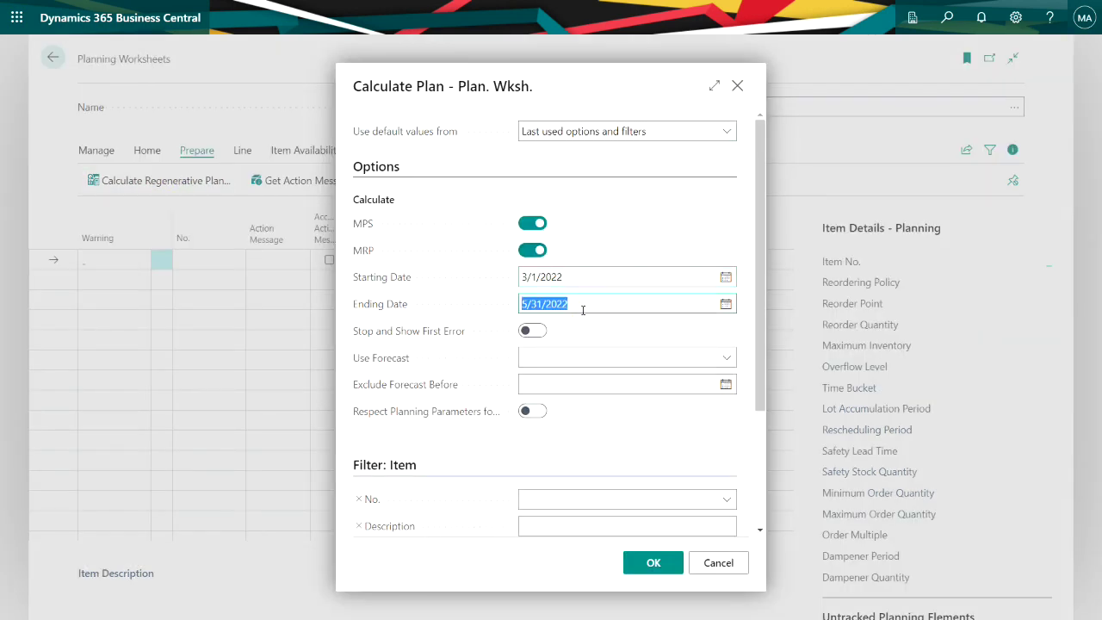
pyautogui.write('6/30/2022')
pyautogui.click(690, 358)
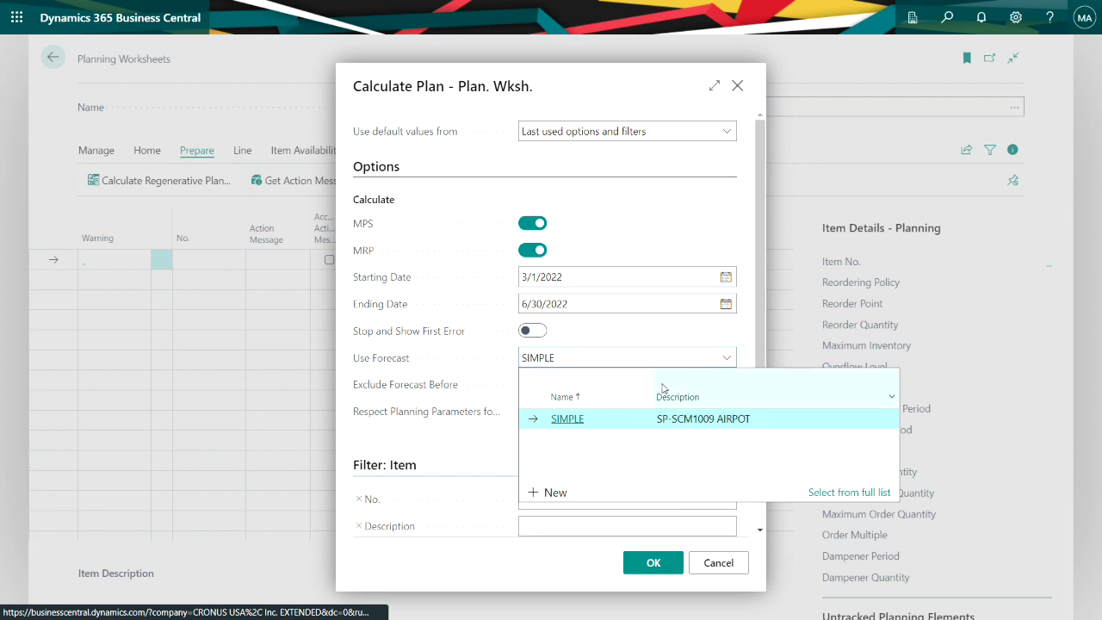
pyautogui.click(575, 422)
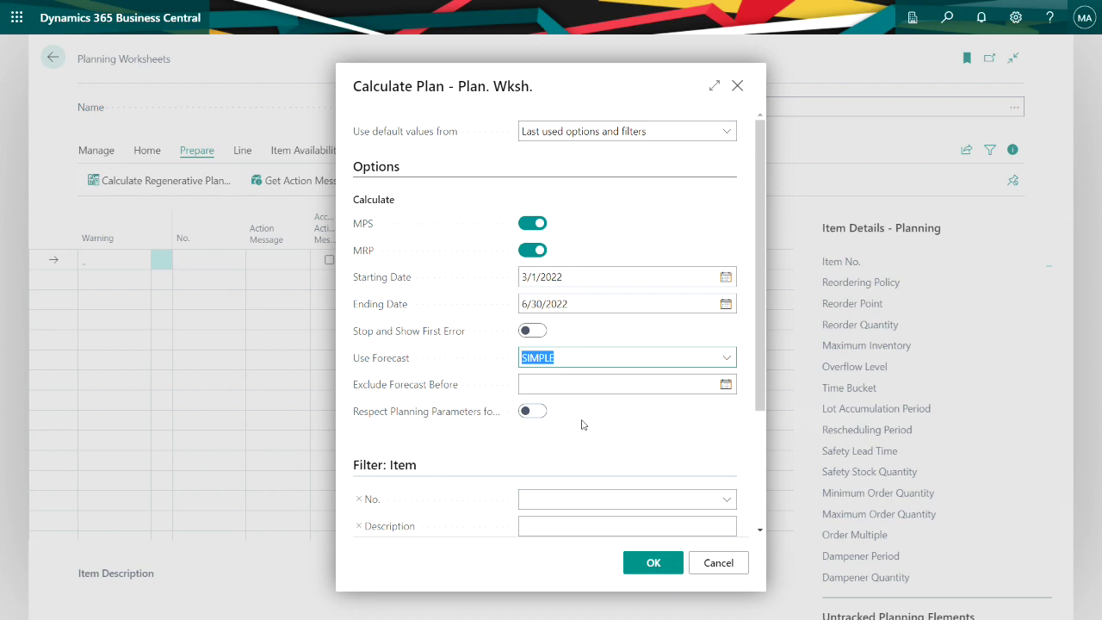
pyautogui.click(649, 563)
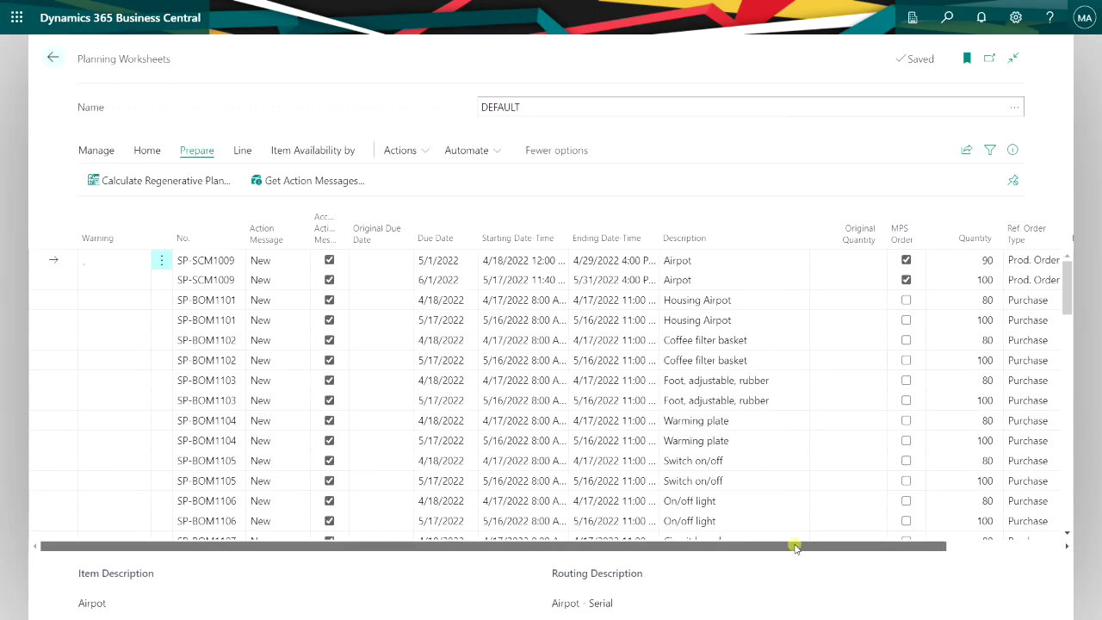
# Review the planning lines and carry out their action messages with Firm Planned production orders and Make Purch. Orders
pyautogui.moveTo(818, 546); pyautogui.dragTo(934, 545)
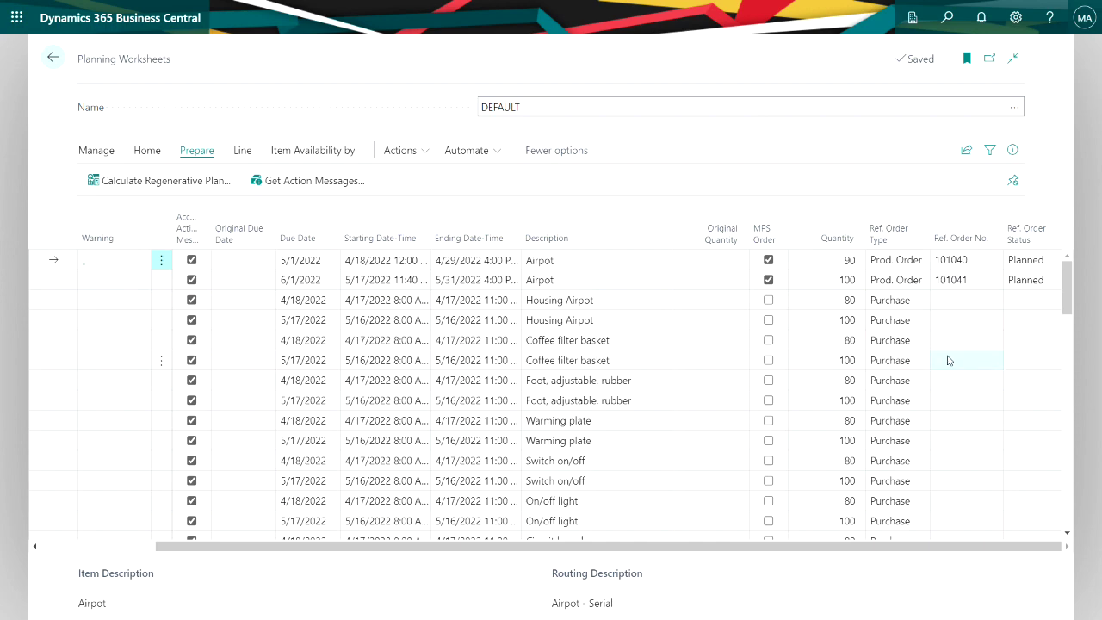
pyautogui.scroll(-1, 943, 379)
pyautogui.scroll(-2, 942, 383)
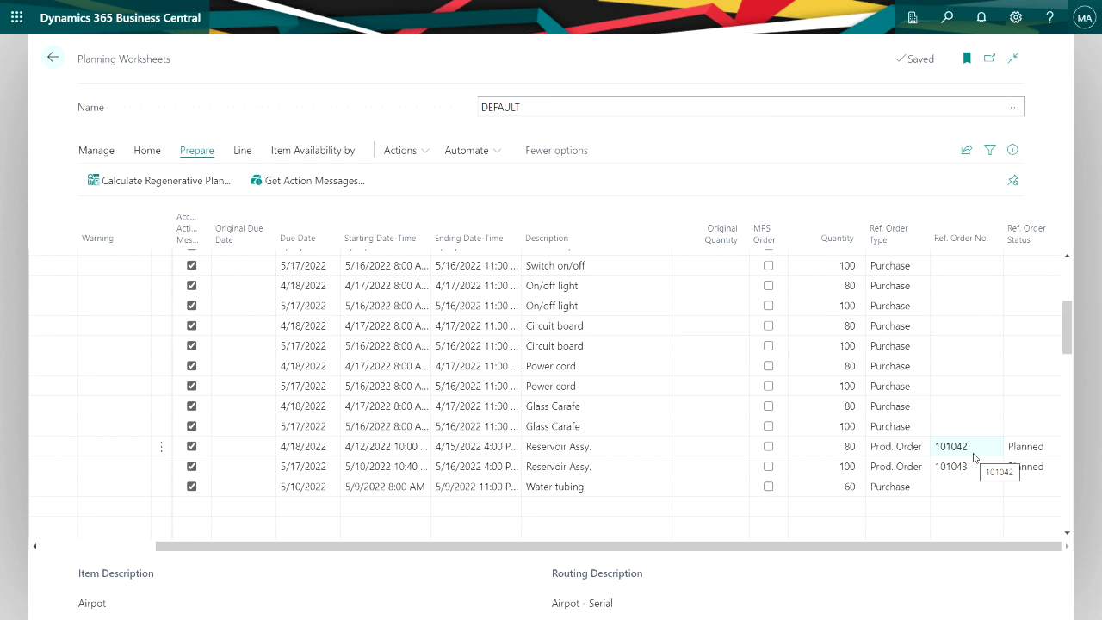
pyautogui.hscroll(-3, 374, 333)
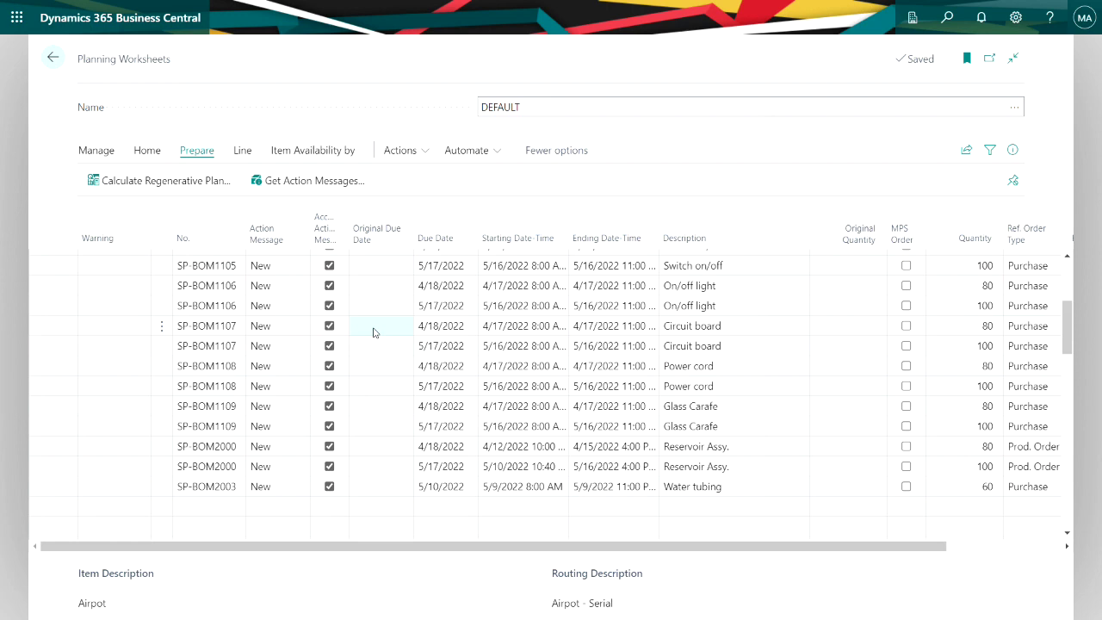
pyautogui.click(147, 152)
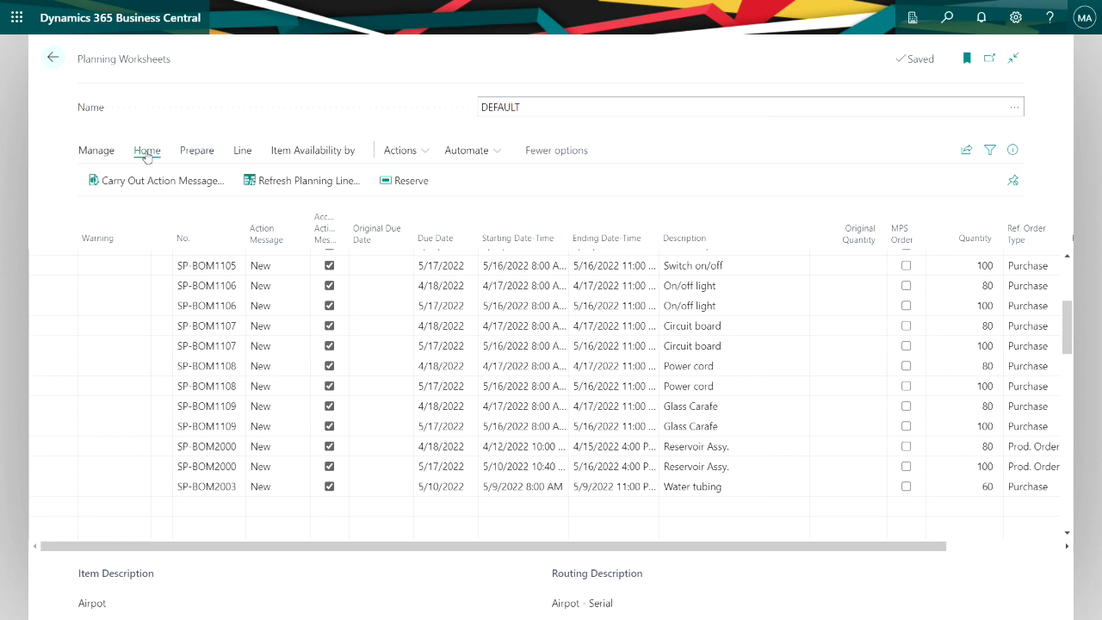
pyautogui.click(156, 183)
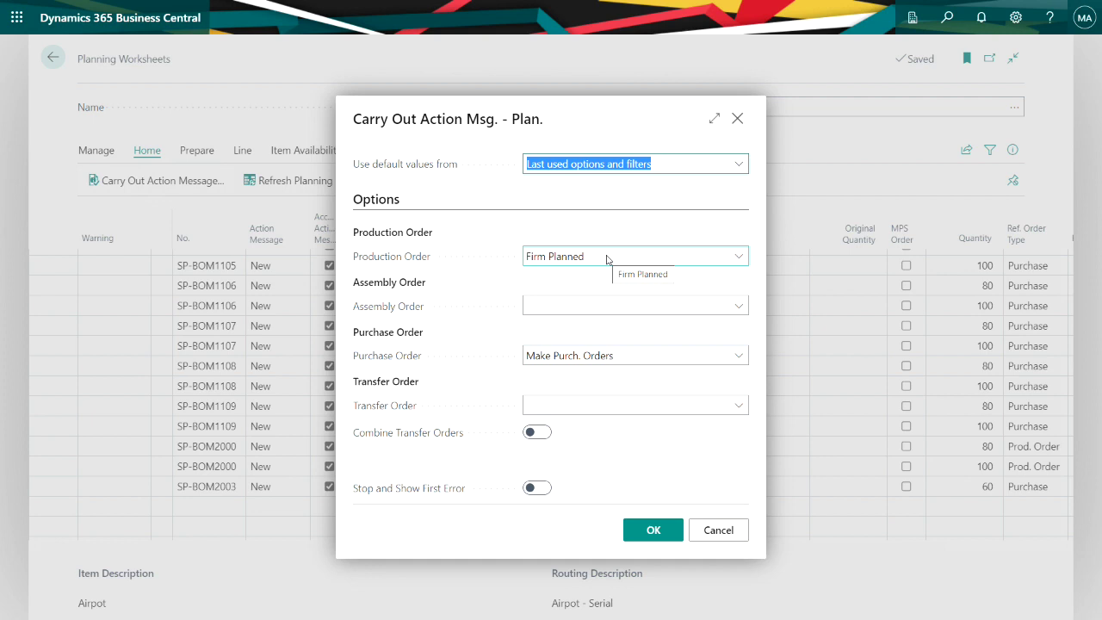
pyautogui.click(652, 529)
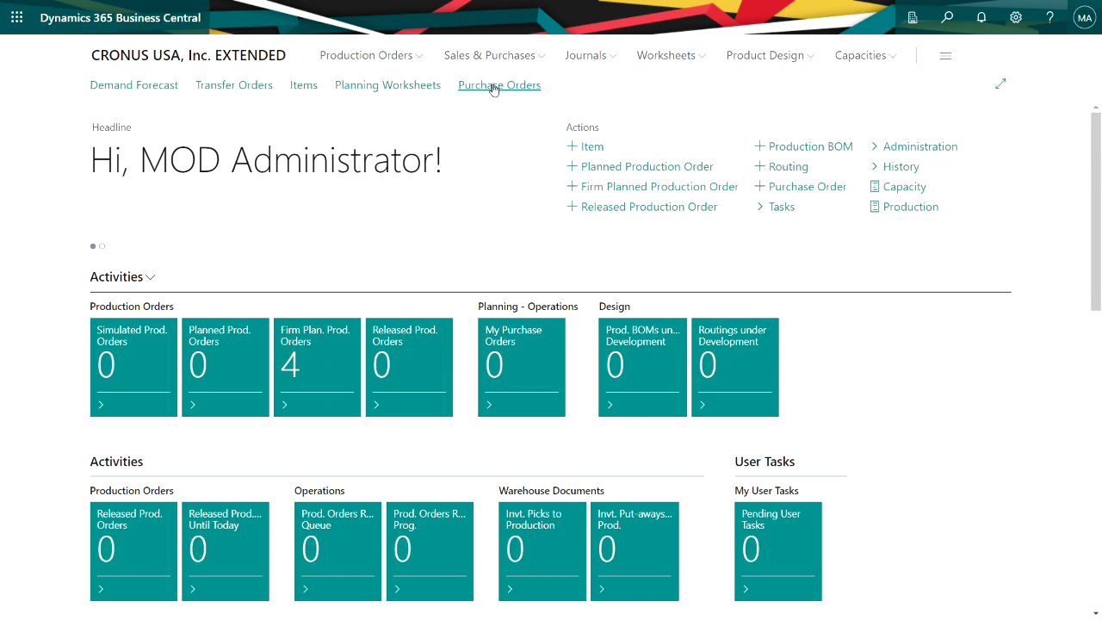
# Open the Central Coast Supply purchase order and enter the vendor invoice number
pyautogui.click(493, 86)
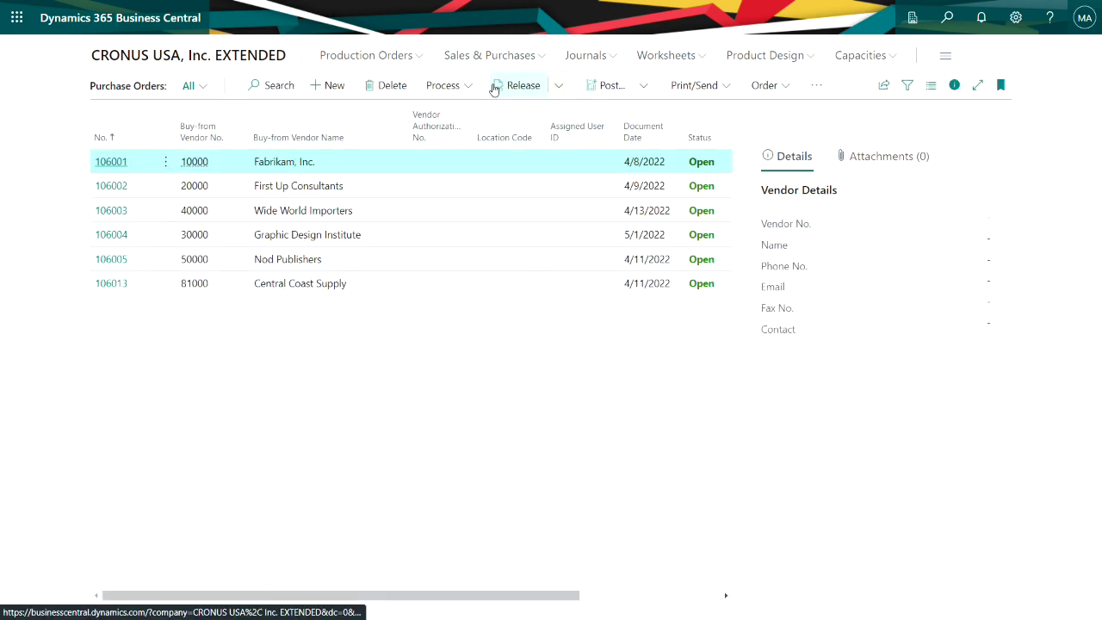
pyautogui.click(107, 285)
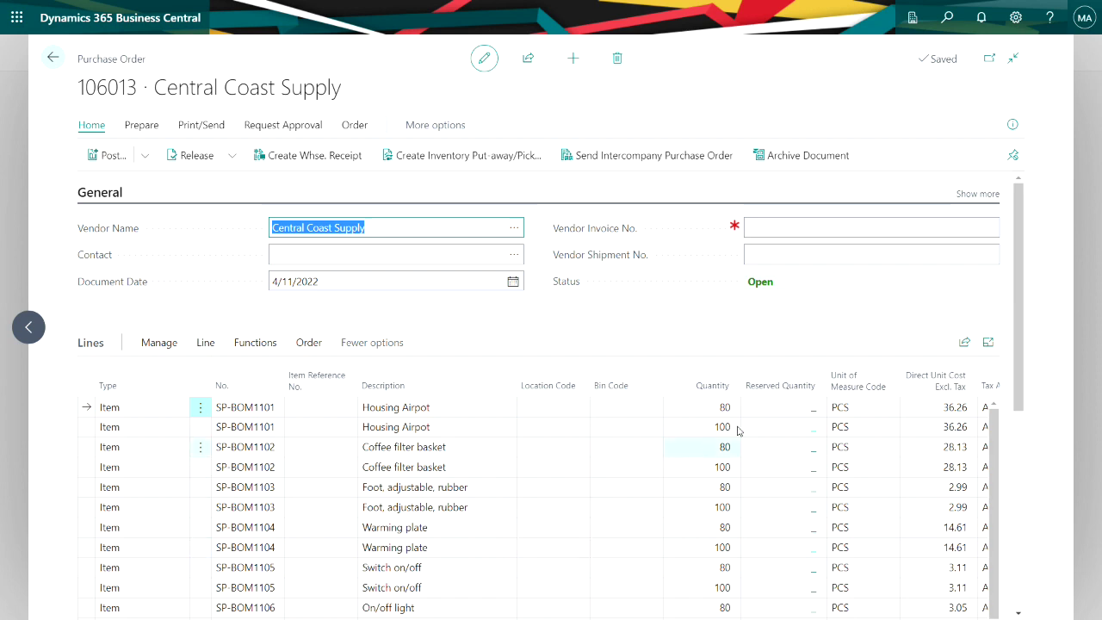
pyautogui.click(861, 227)
pyautogui.write('9876568')
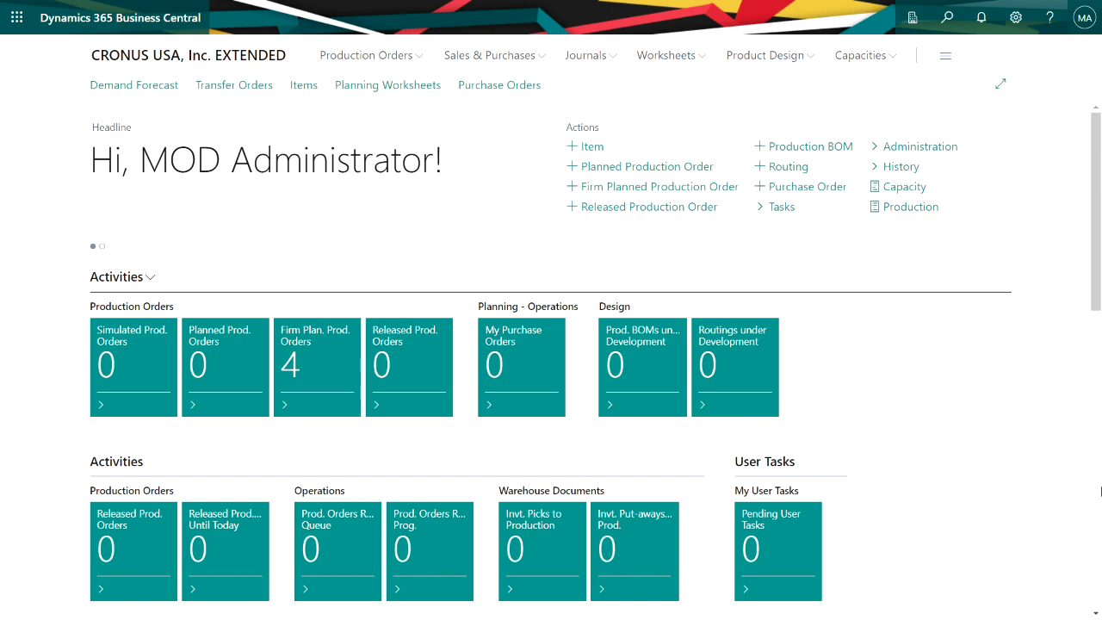
# Change the status of the 80-unit and 100-unit Reservoir Assy. firm planned production orders to Released
pyautogui.click(296, 363)
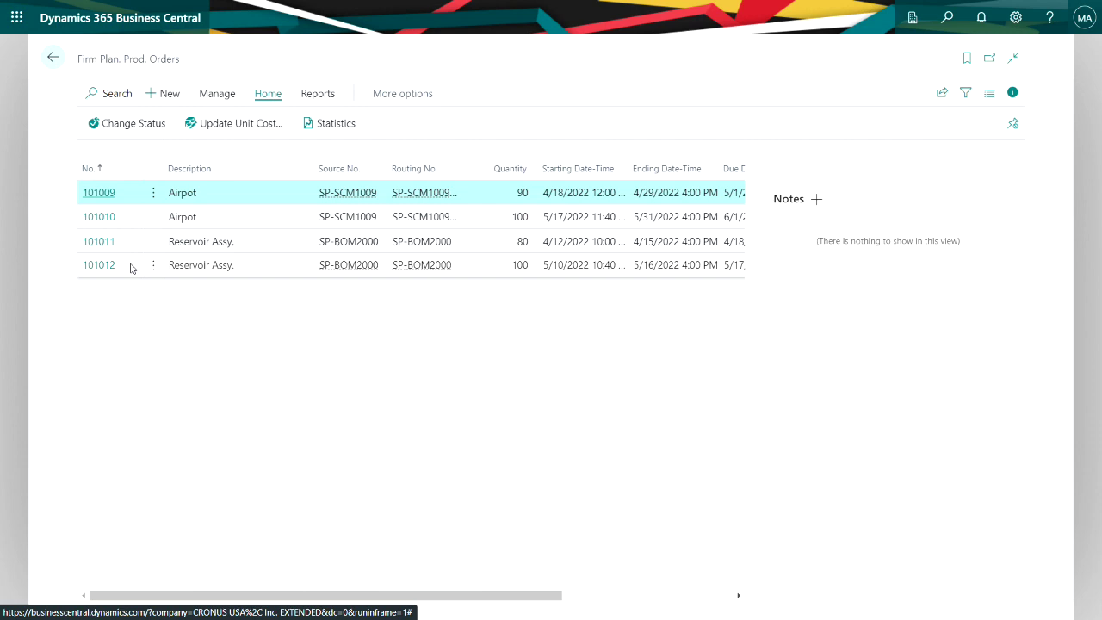
pyautogui.click(98, 242)
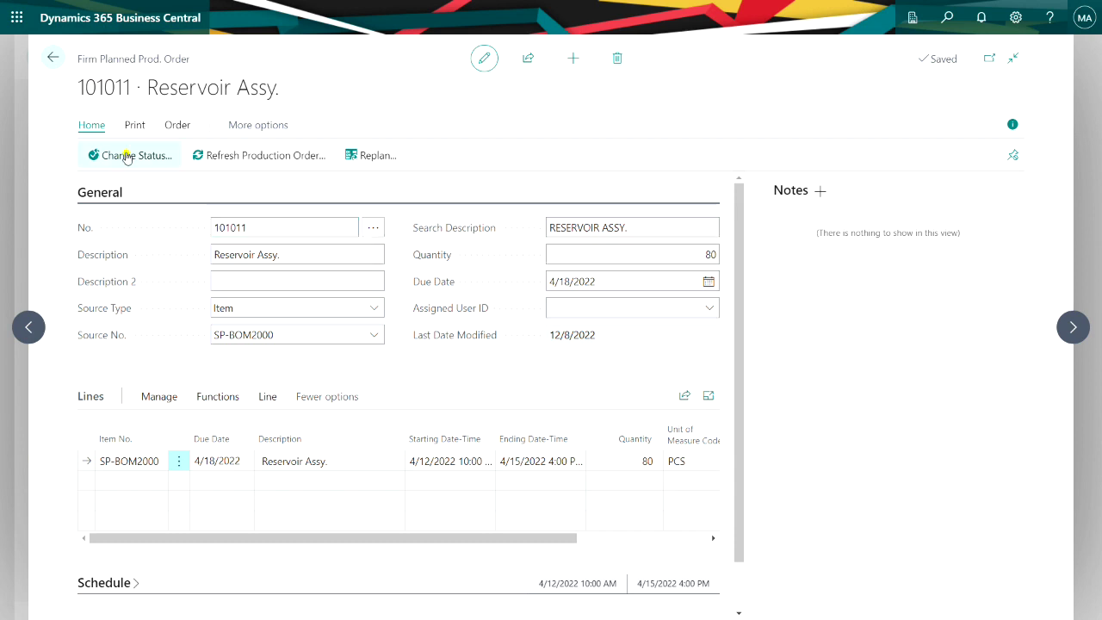
pyautogui.click(127, 156)
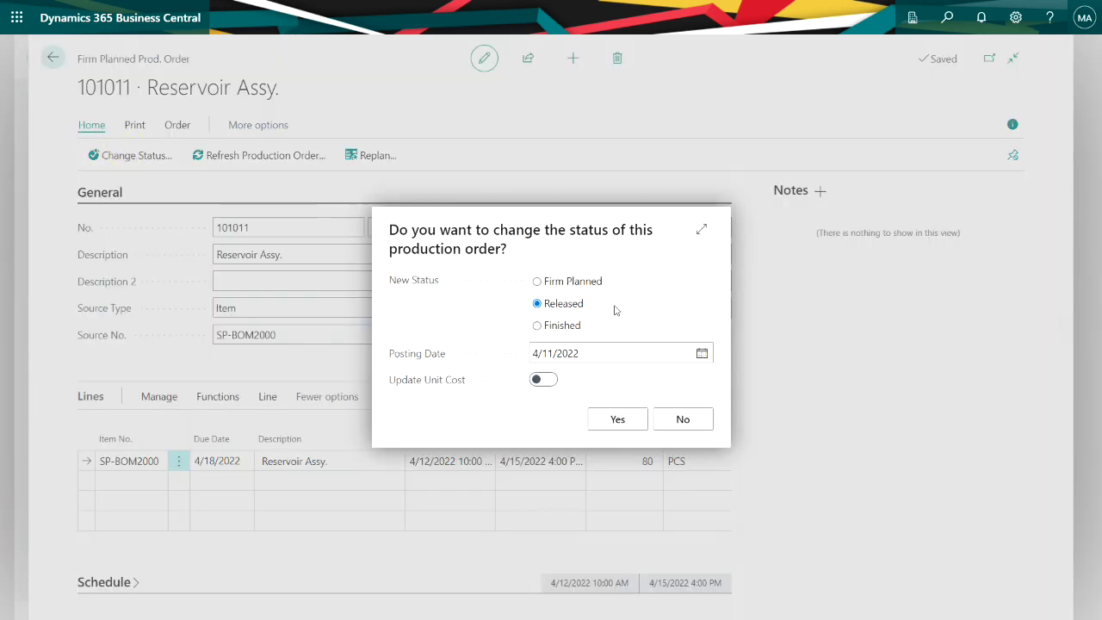
pyautogui.click(618, 420)
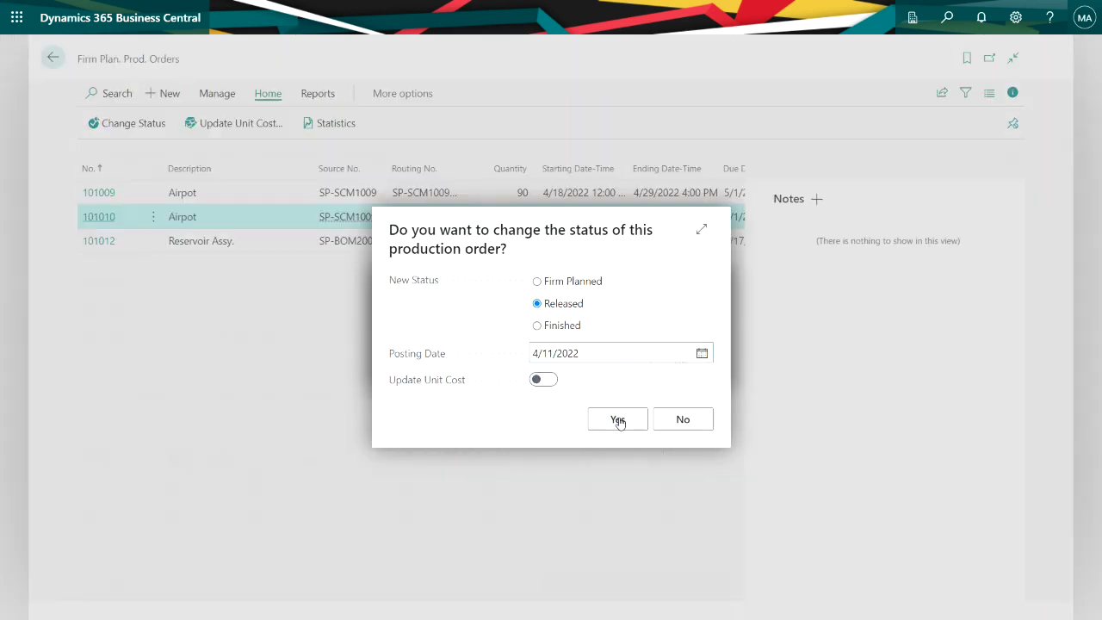
pyautogui.press('Return')
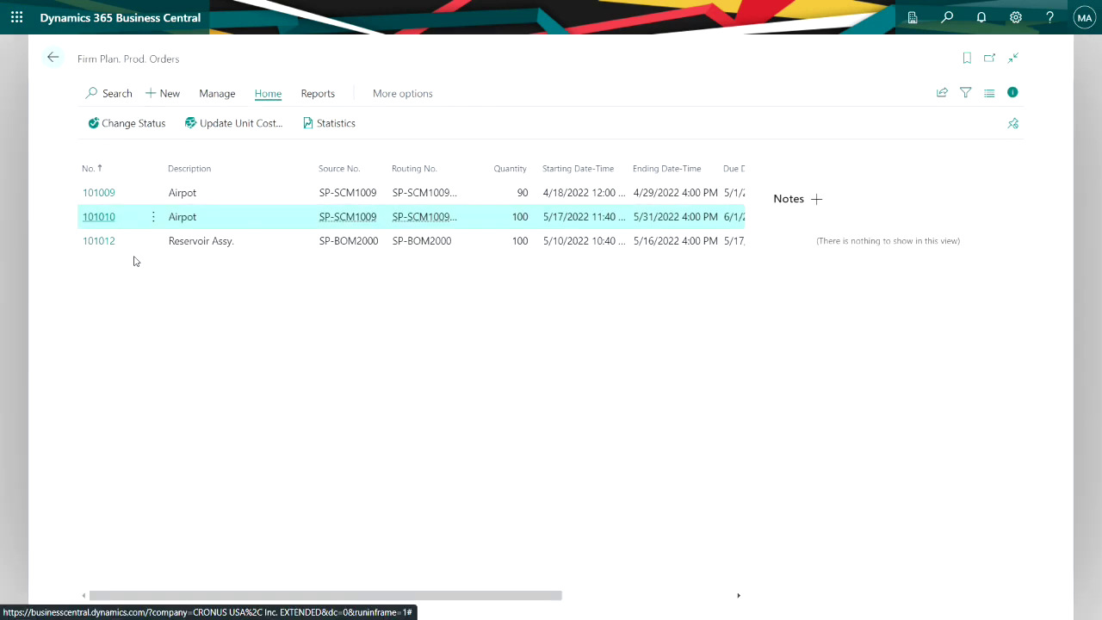
pyautogui.click(100, 242)
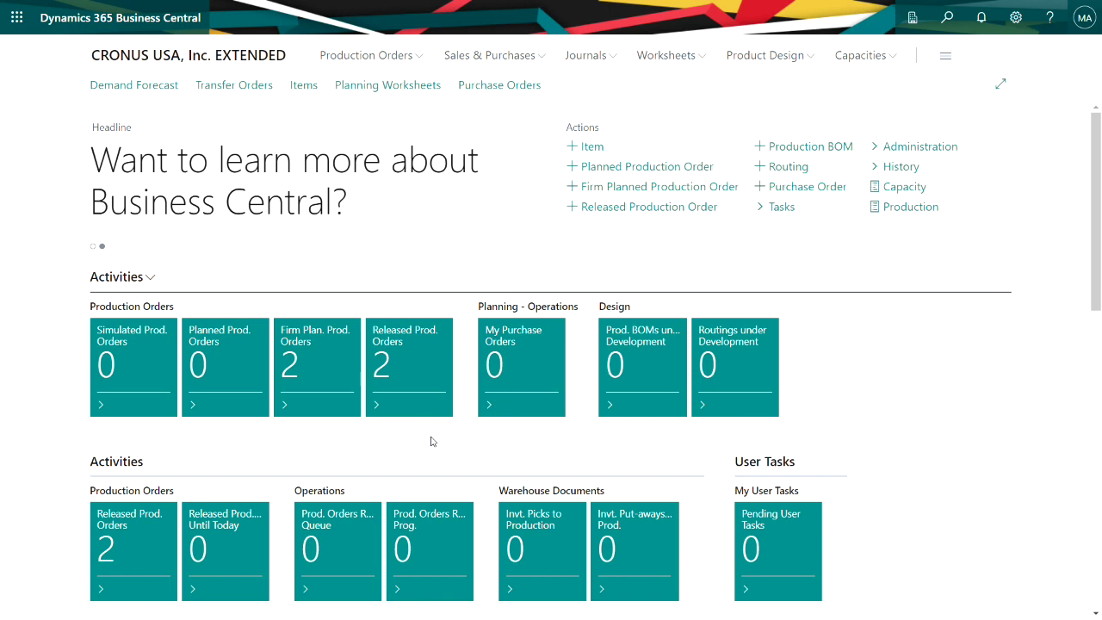
# Post the production journal for the released 80-unit Reservoir Assy. order and set its flushing method filter to All Methods
pyautogui.click(401, 377)
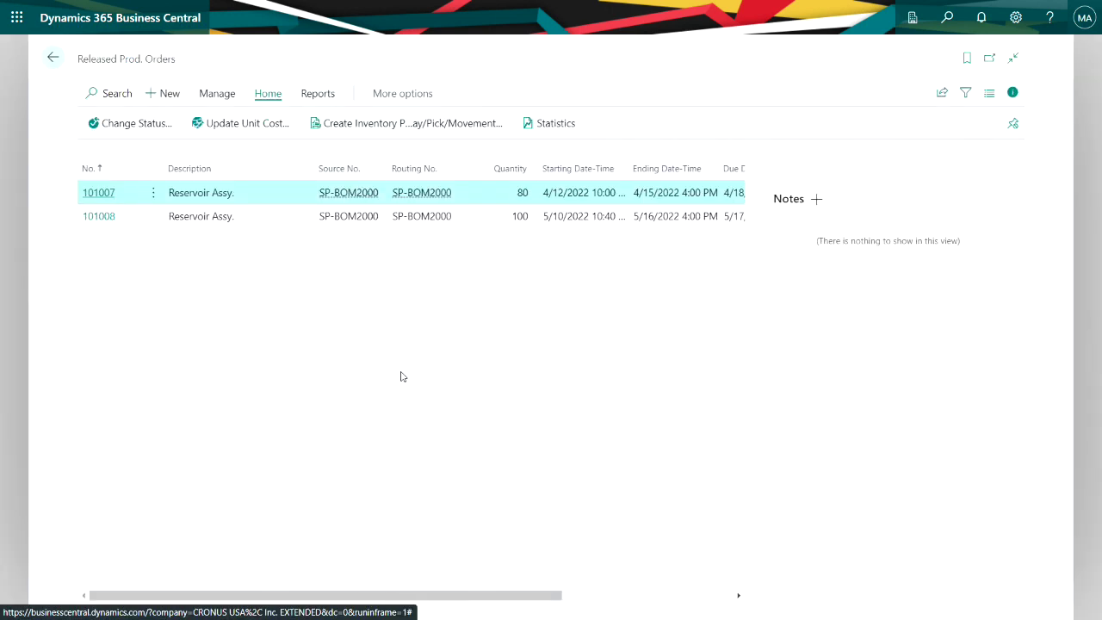
pyautogui.click(99, 192)
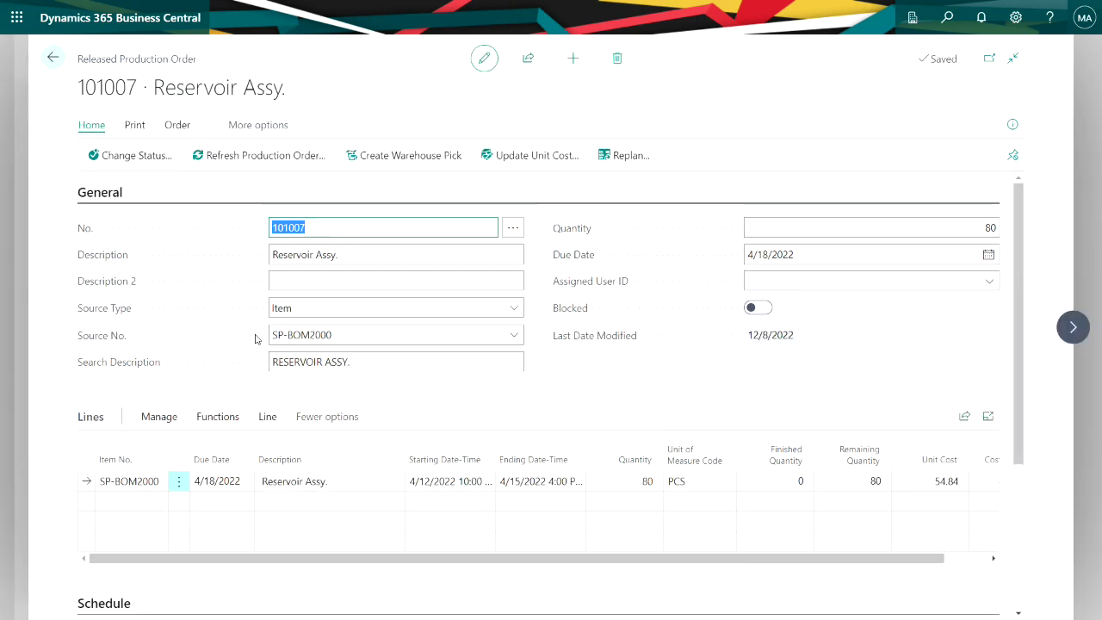
pyautogui.click(295, 480)
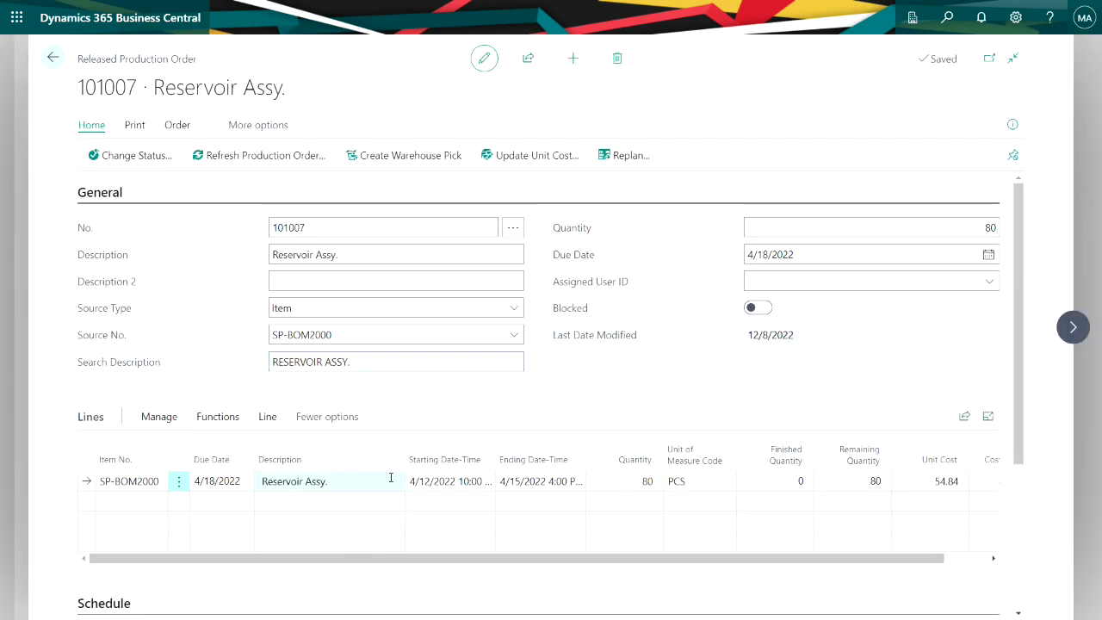
pyautogui.click(267, 416)
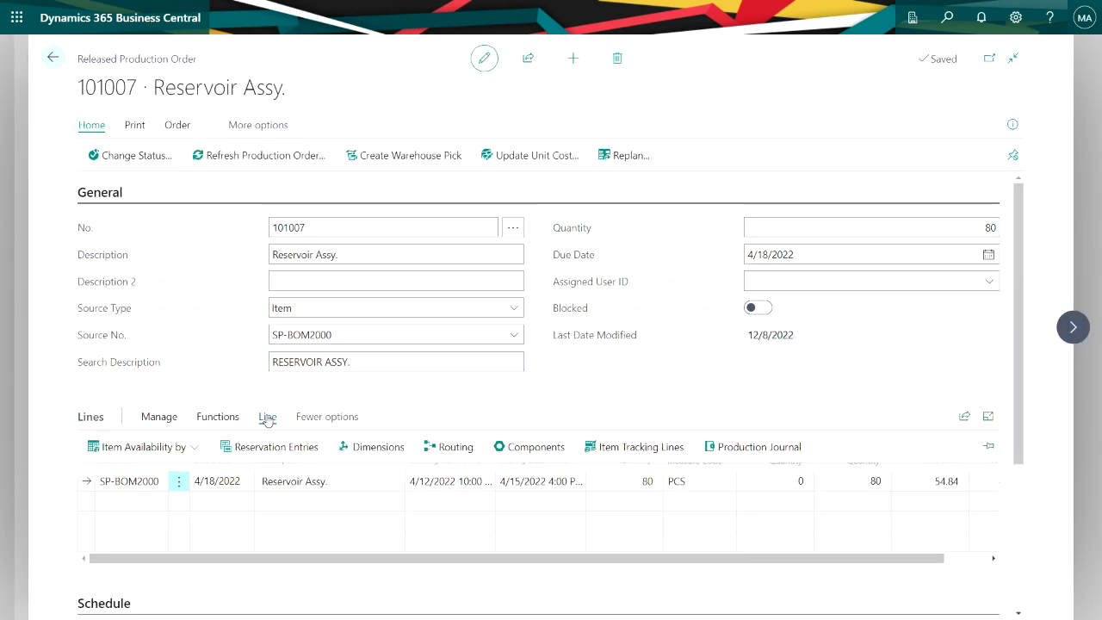
pyautogui.click(729, 450)
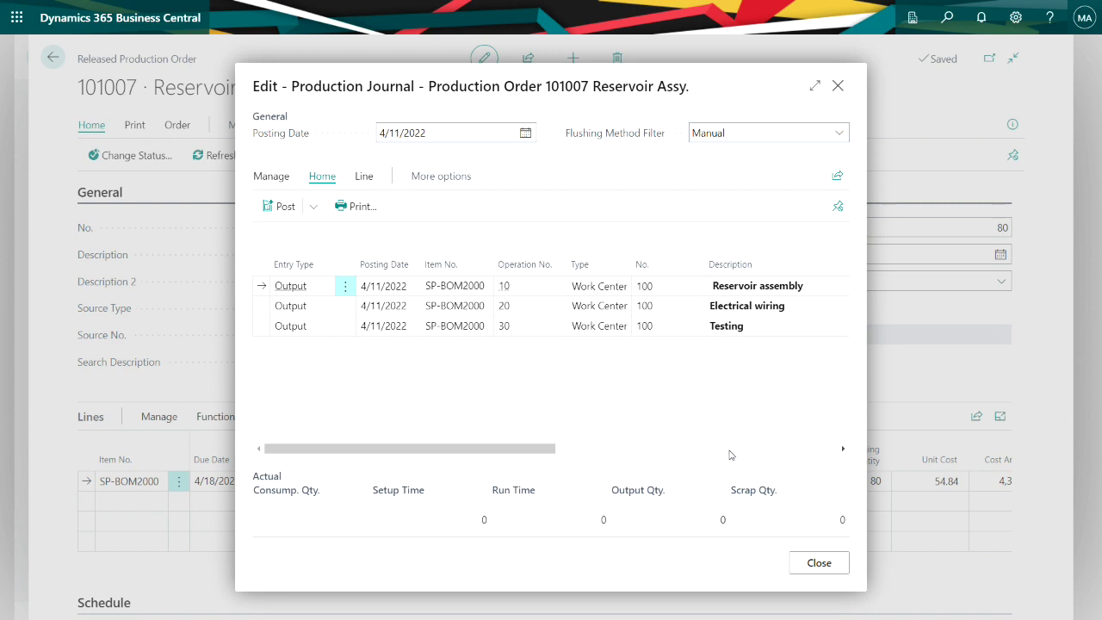
pyautogui.click(730, 452)
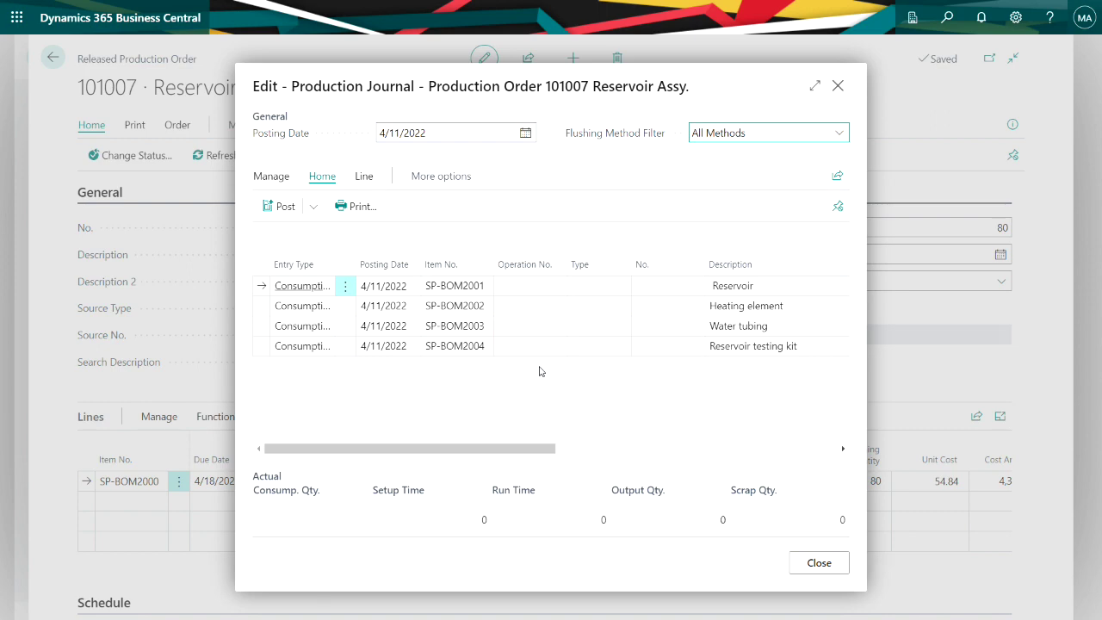
pyautogui.click(824, 570)
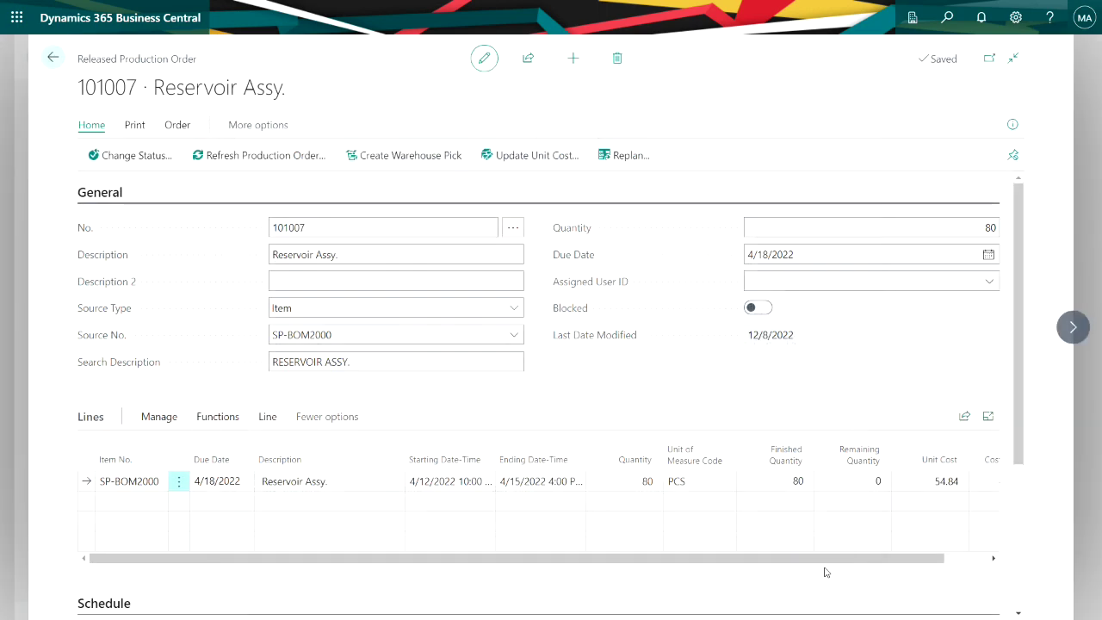
# Change the status of the released 80-unit Reservoir Assy. production order to Finished and leave the released orders list
pyautogui.click(123, 162)
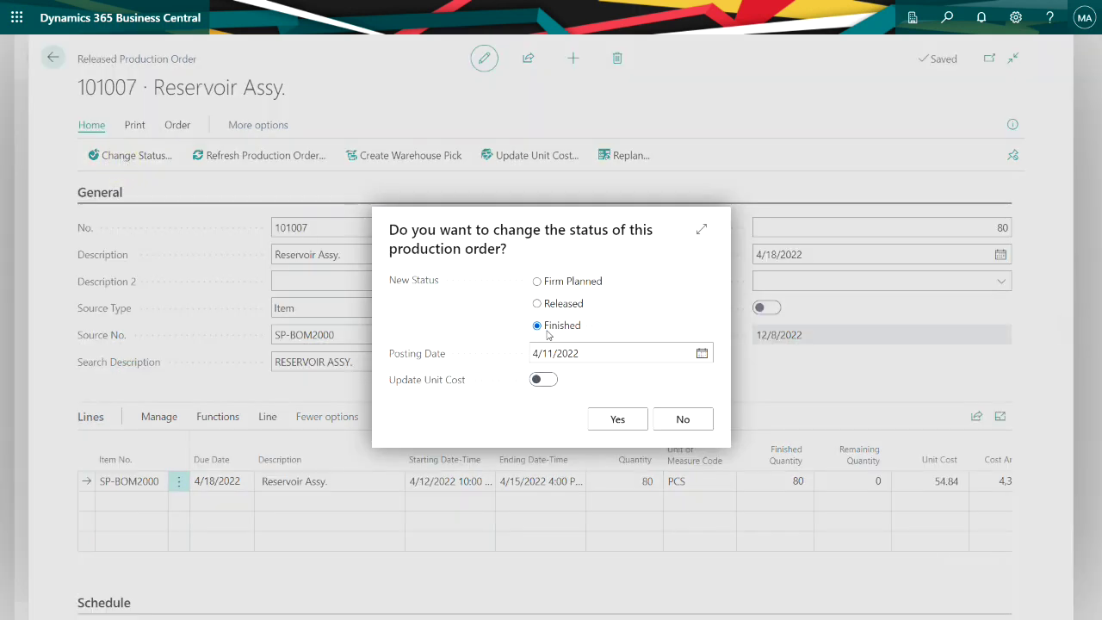
pyautogui.click(614, 421)
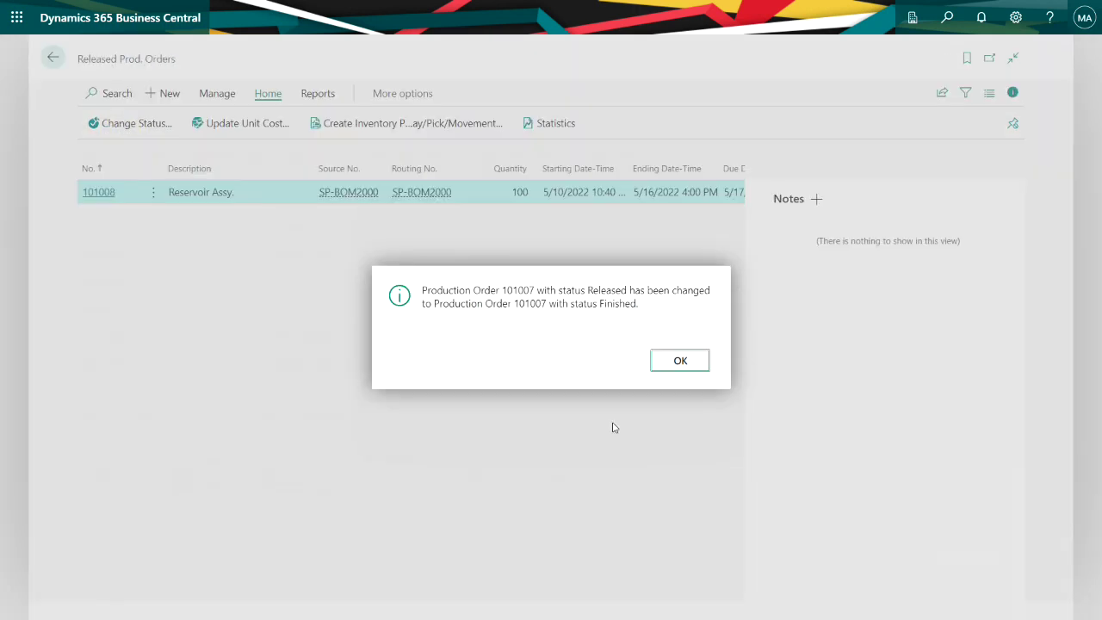
pyautogui.click(681, 362)
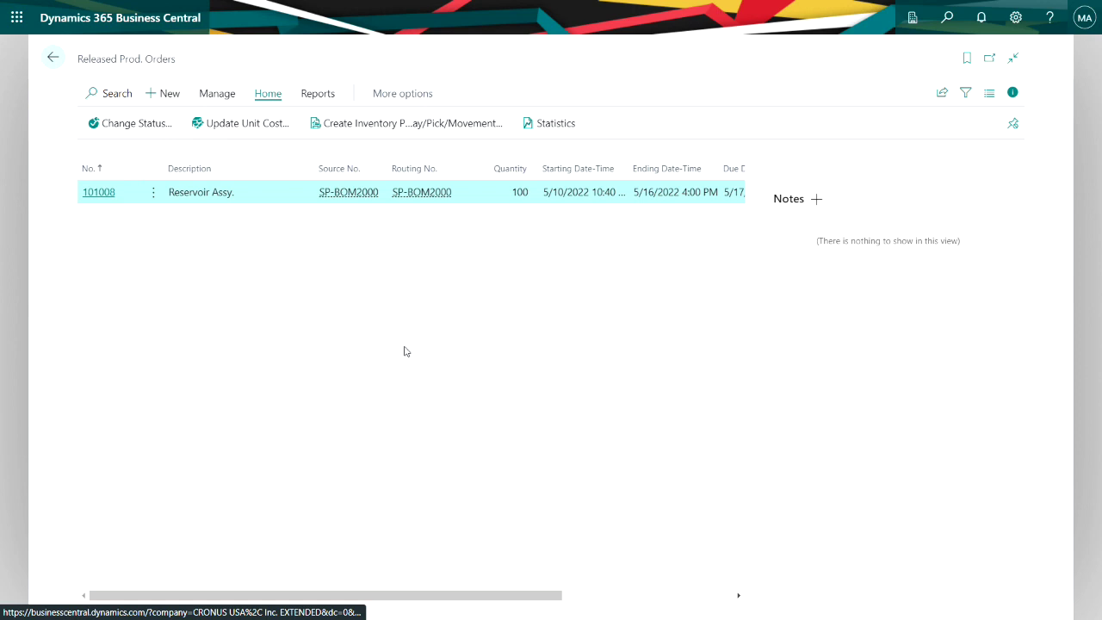
pyautogui.press('Escape')
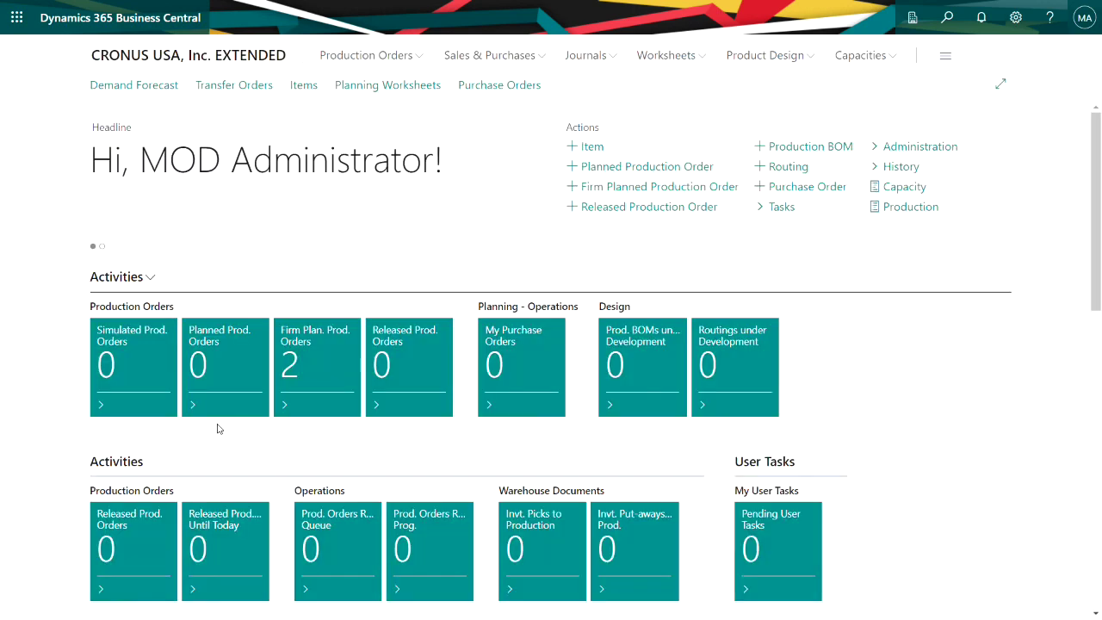
# Change the status of the 90-unit Airpot firm planned production order to Released and leave the firm planned orders list
pyautogui.click(316, 366)
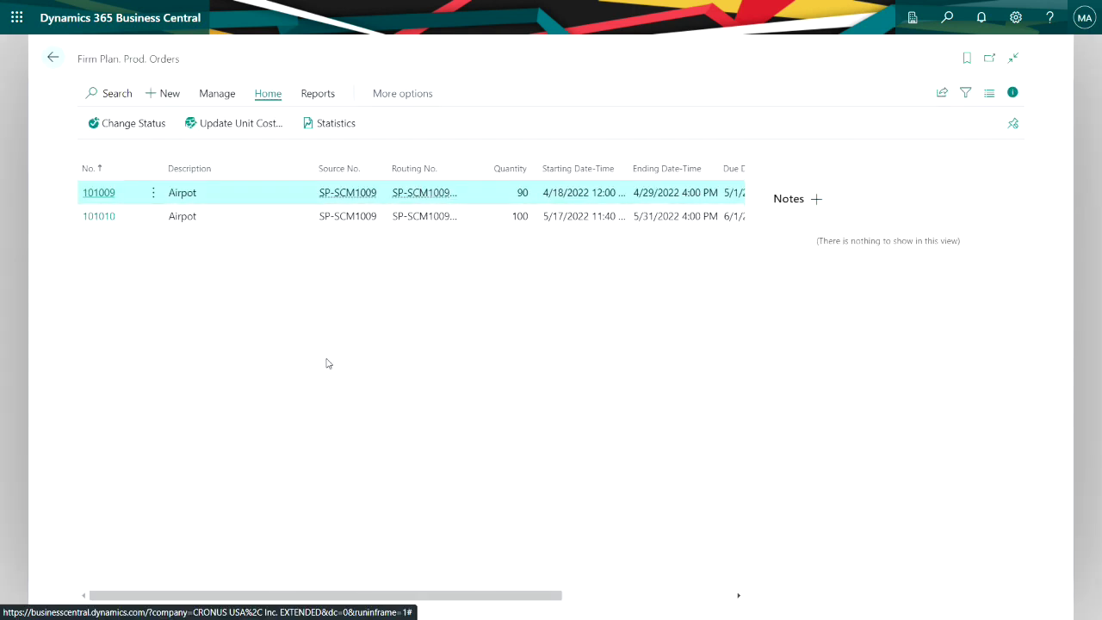
pyautogui.click(105, 194)
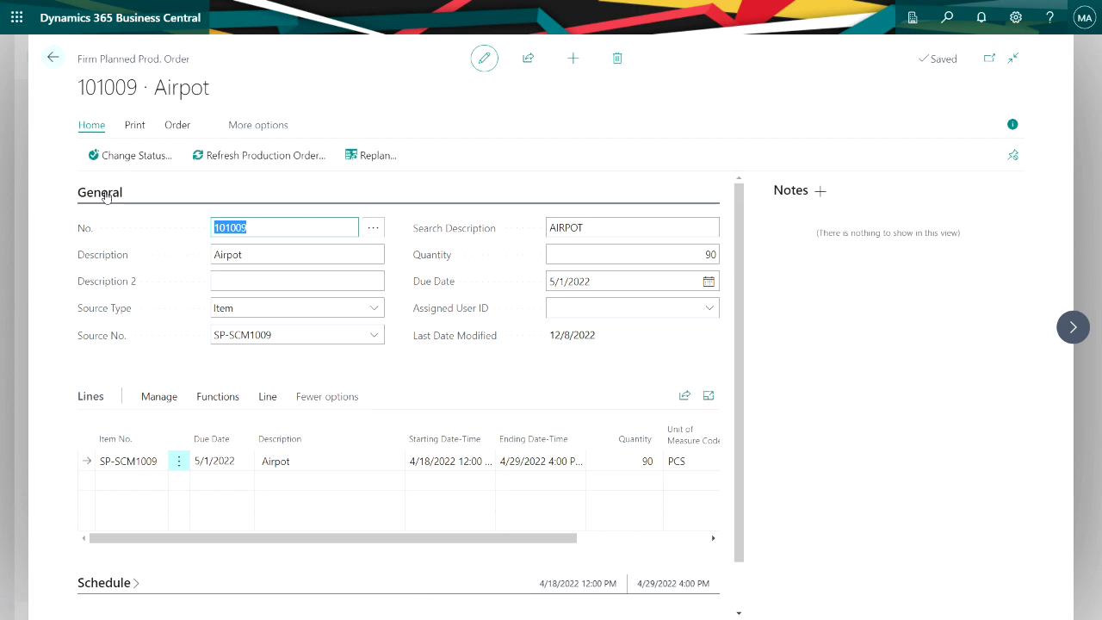
pyautogui.click(138, 156)
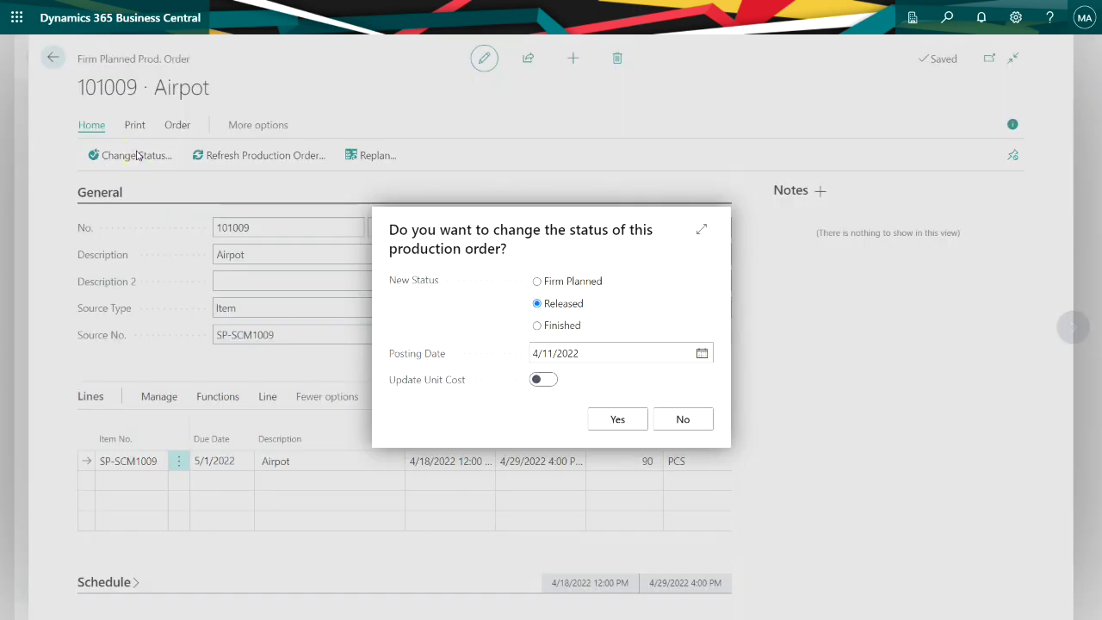
pyautogui.click(619, 422)
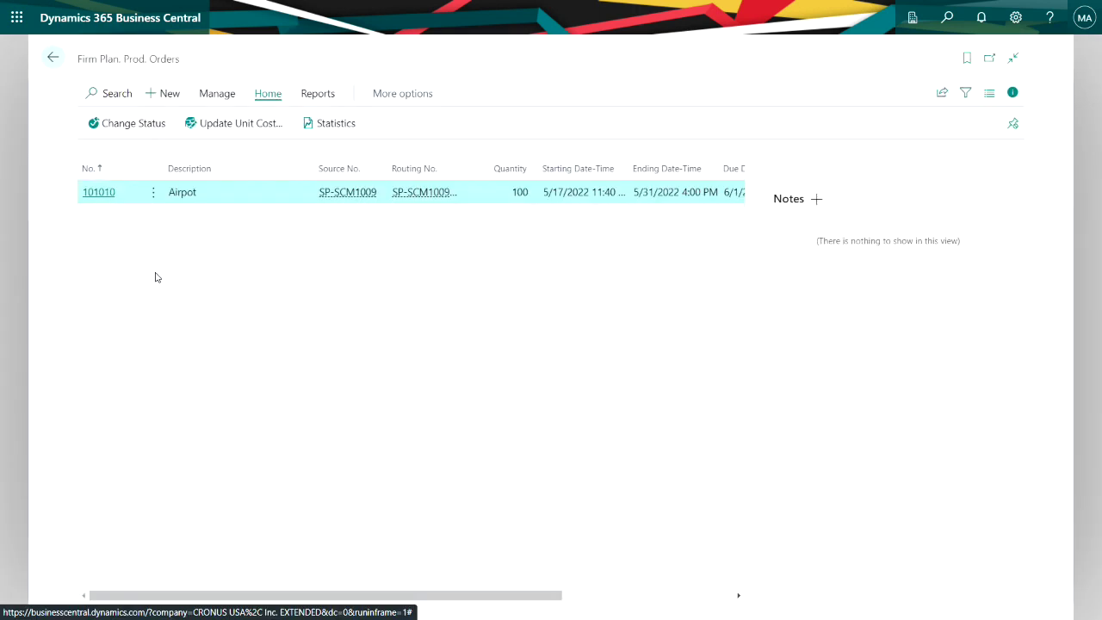
pyautogui.press('Escape')
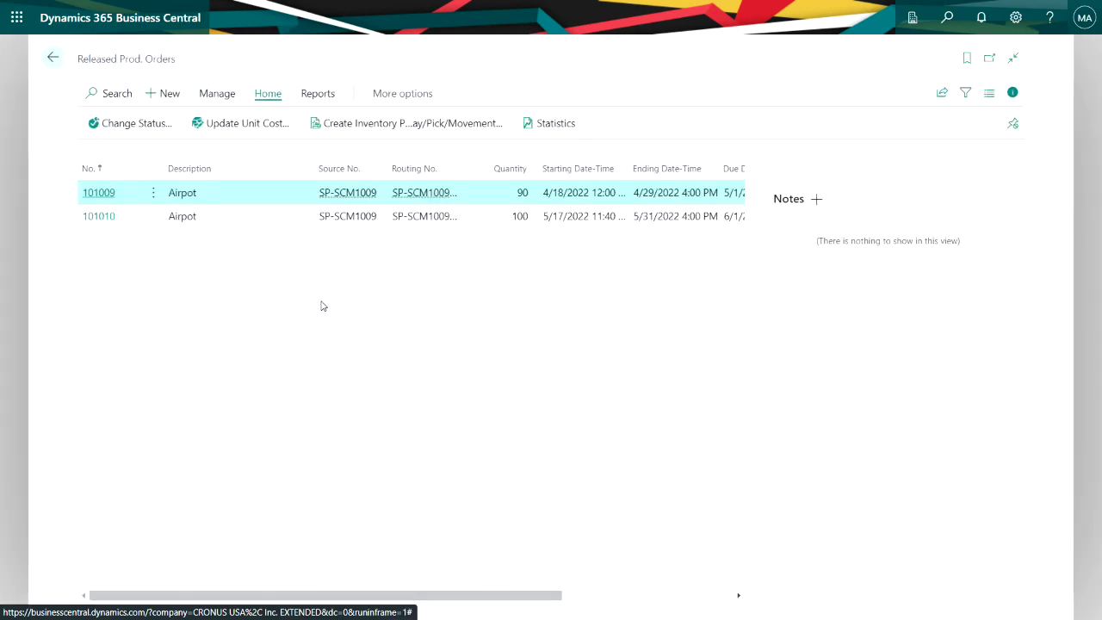
# Post the production journal for the released 90-unit Airpot order and change the order's status to Finished
pyautogui.click(95, 191)
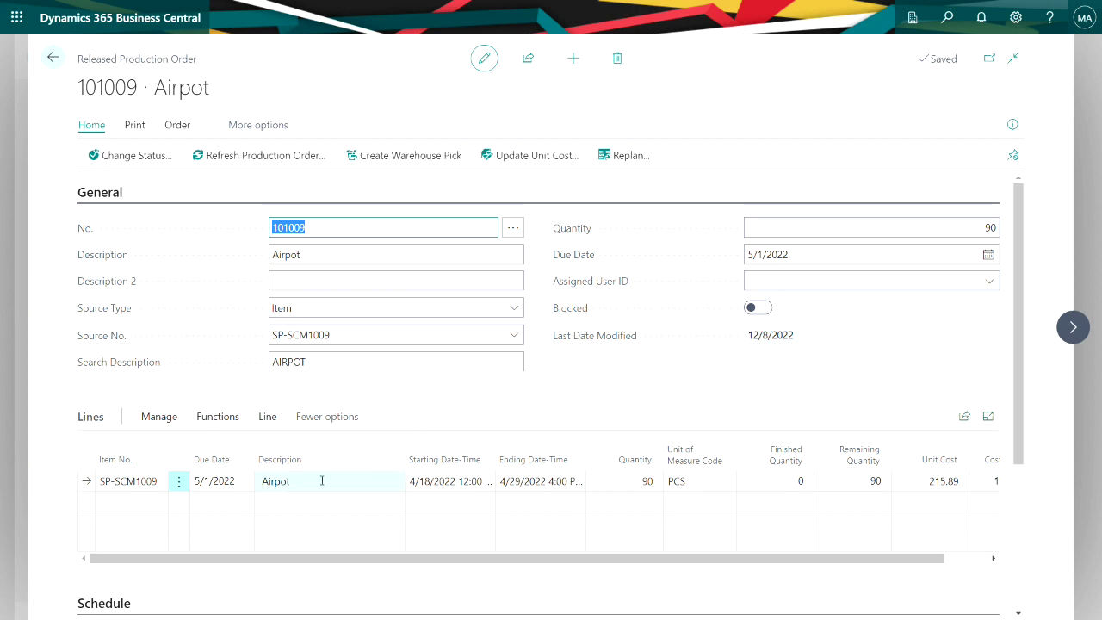
pyautogui.click(269, 417)
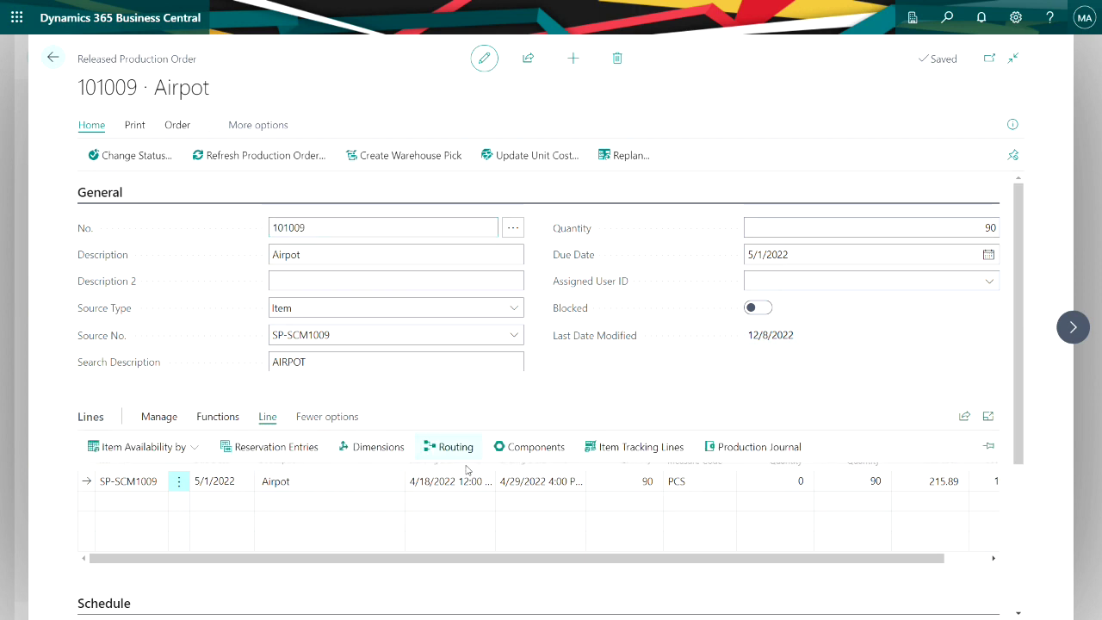
pyautogui.click(724, 446)
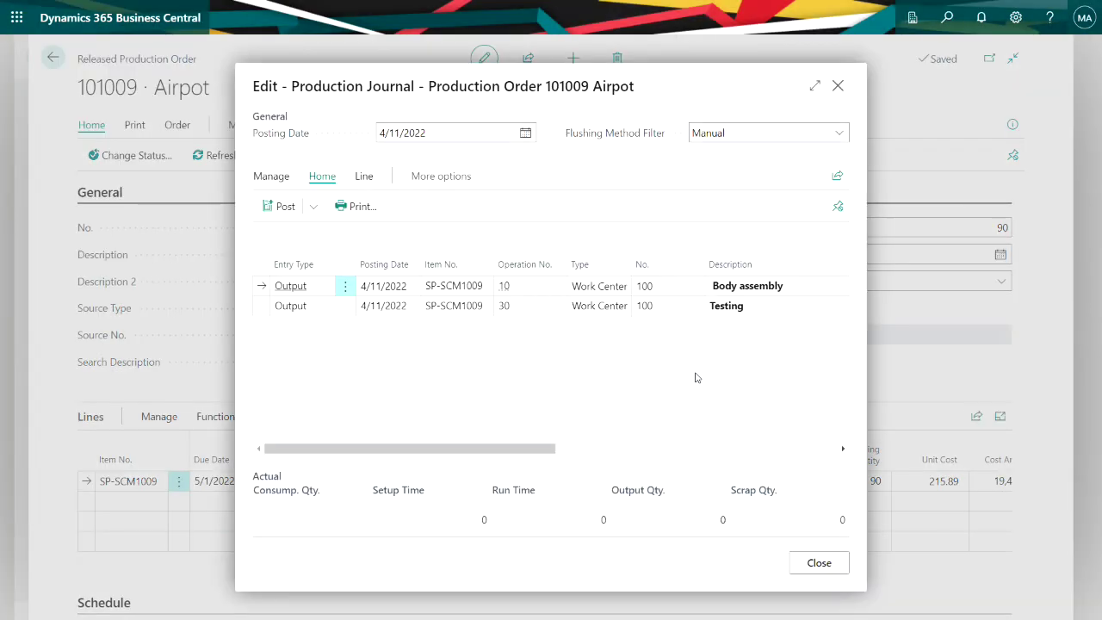
pyautogui.click(285, 208)
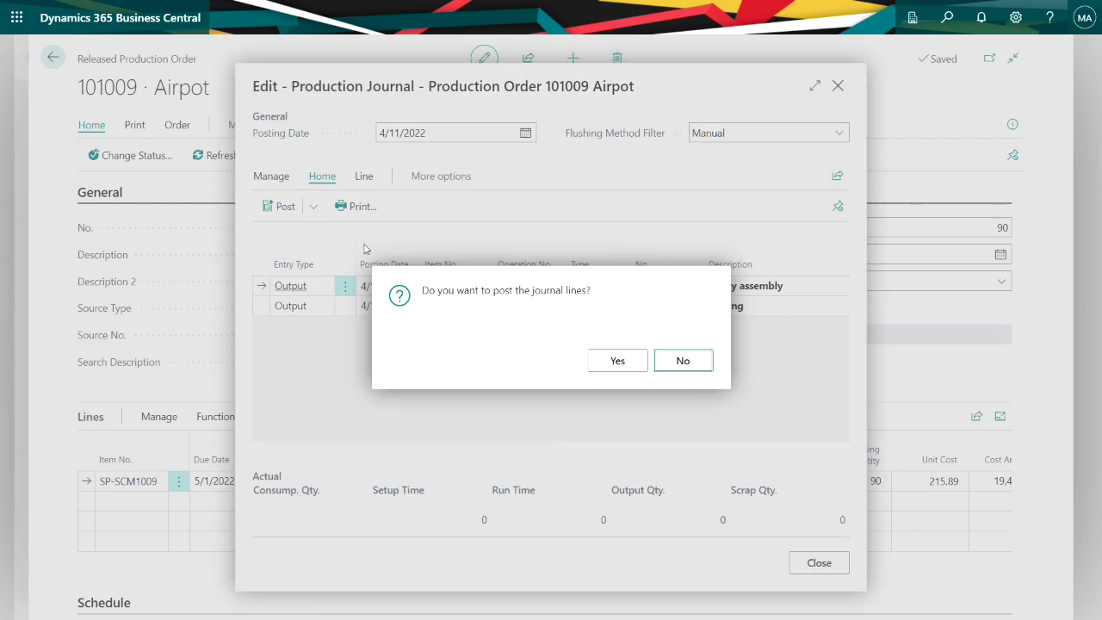
pyautogui.click(594, 360)
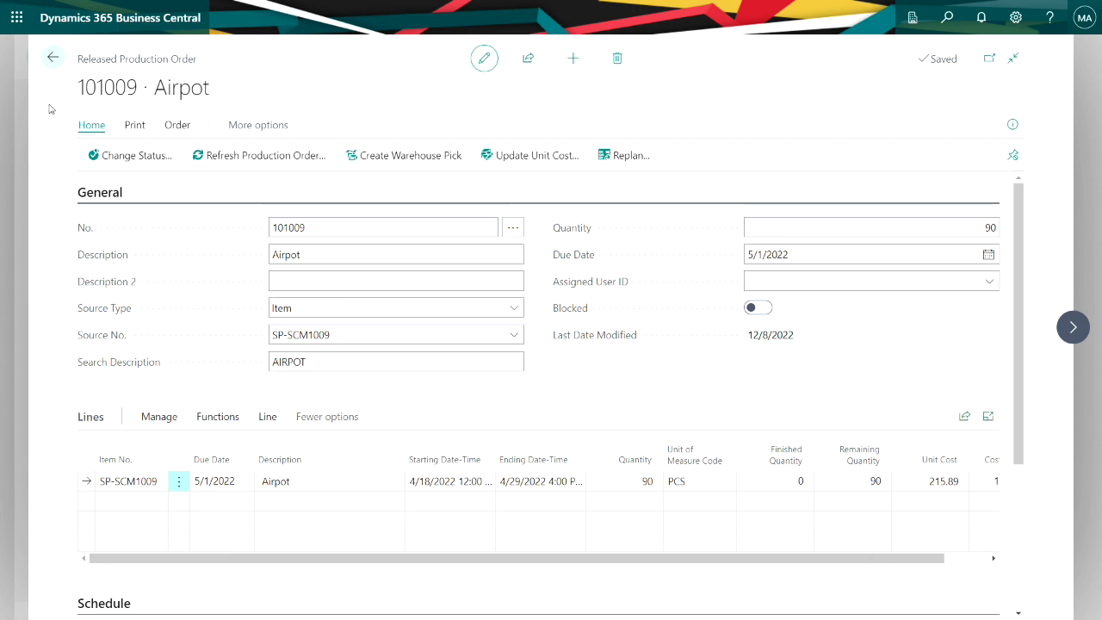
pyautogui.click(109, 151)
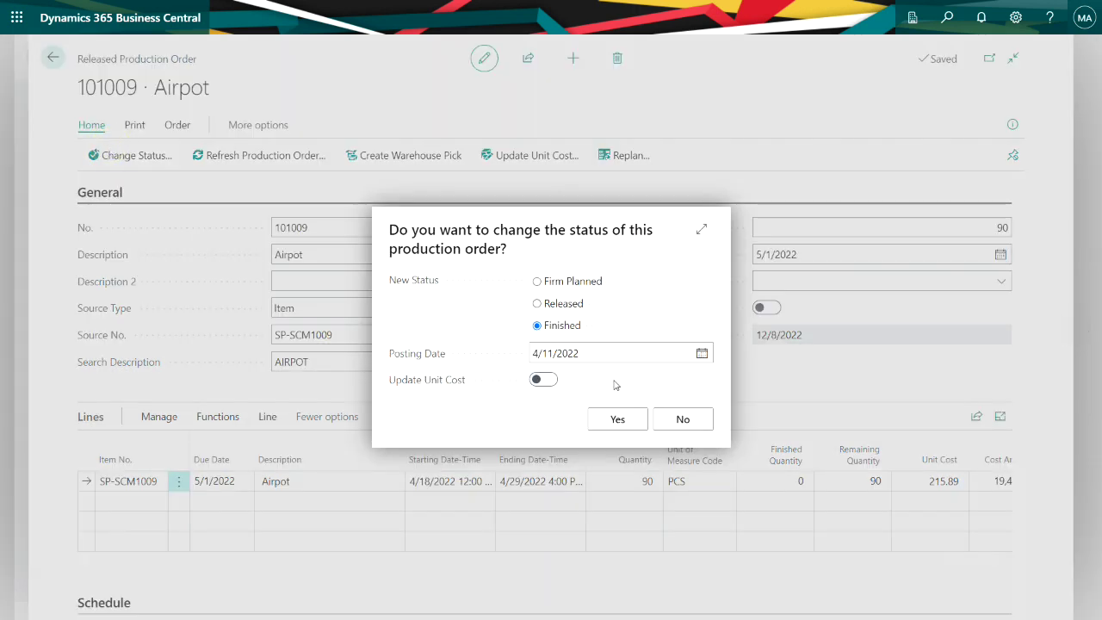
pyautogui.click(617, 419)
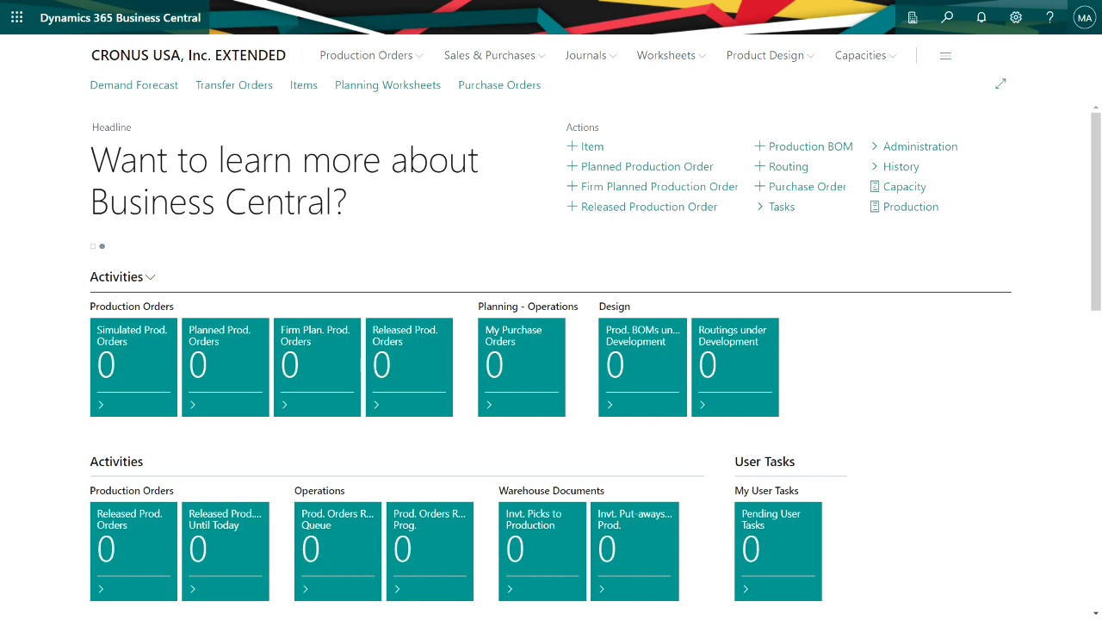
# Open the finished 100-unit Airpot production order ending 5/31/2022 and view its cost statistics
pyautogui.click(409, 55)
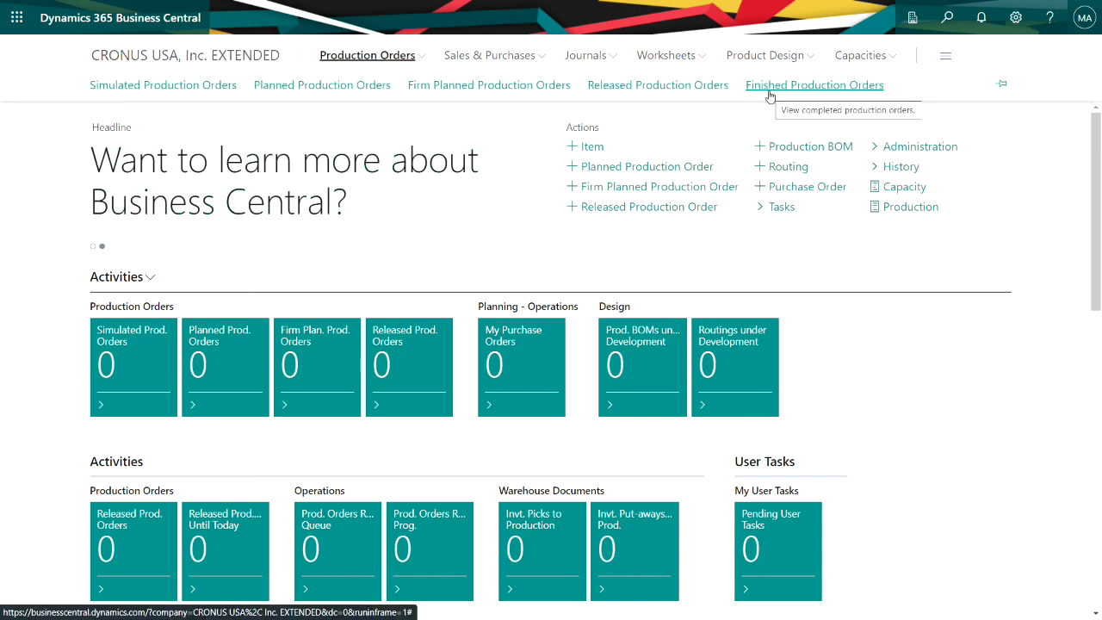
pyautogui.click(769, 90)
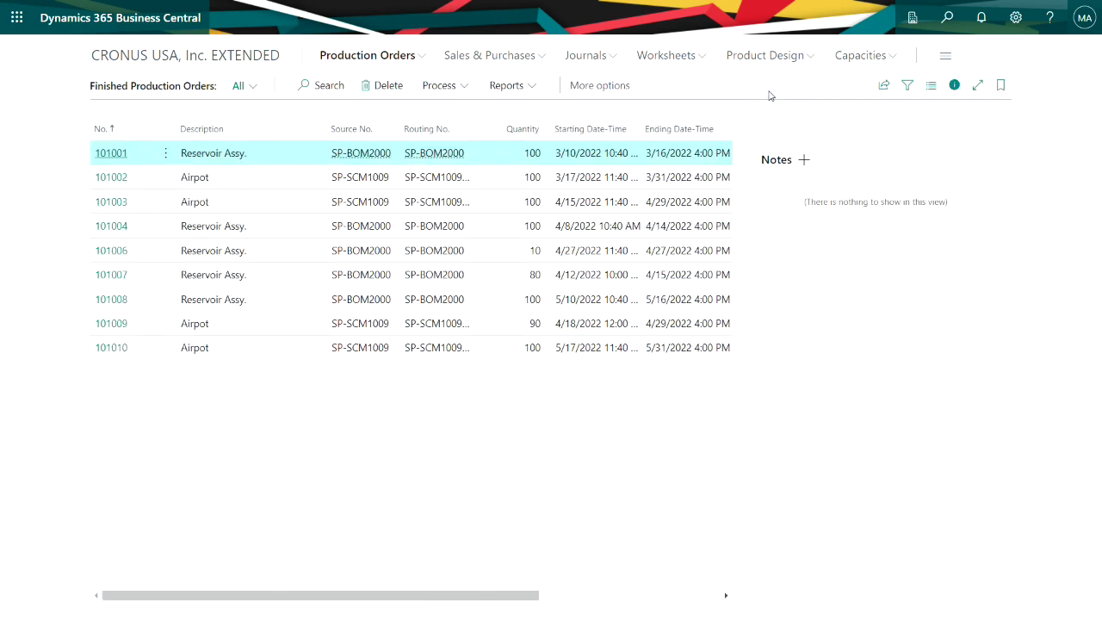
pyautogui.click(109, 348)
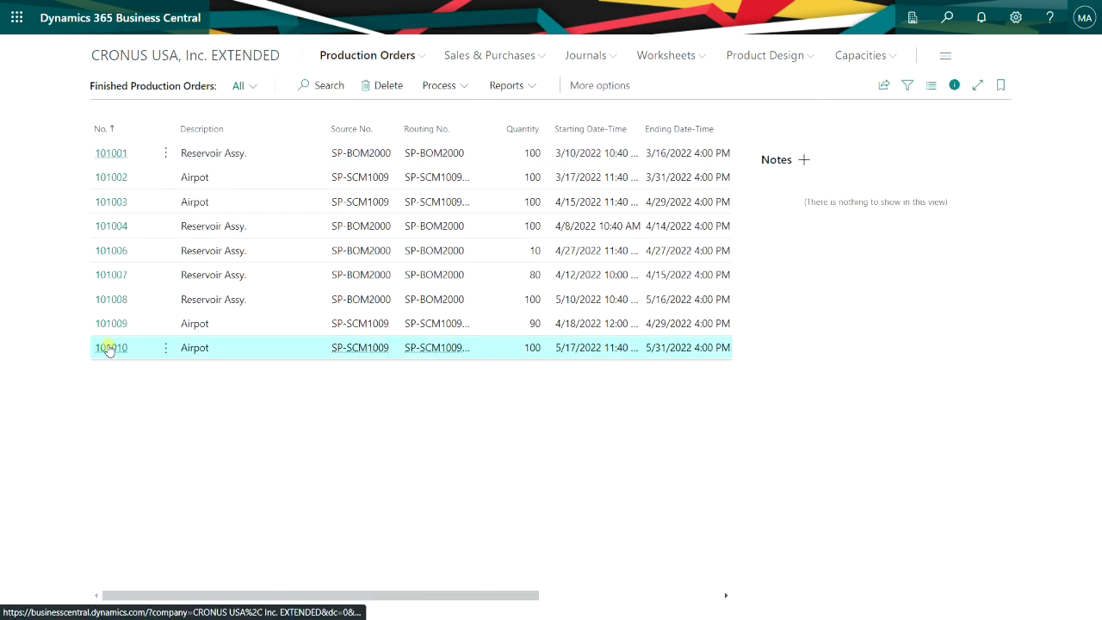
pyautogui.click(110, 348)
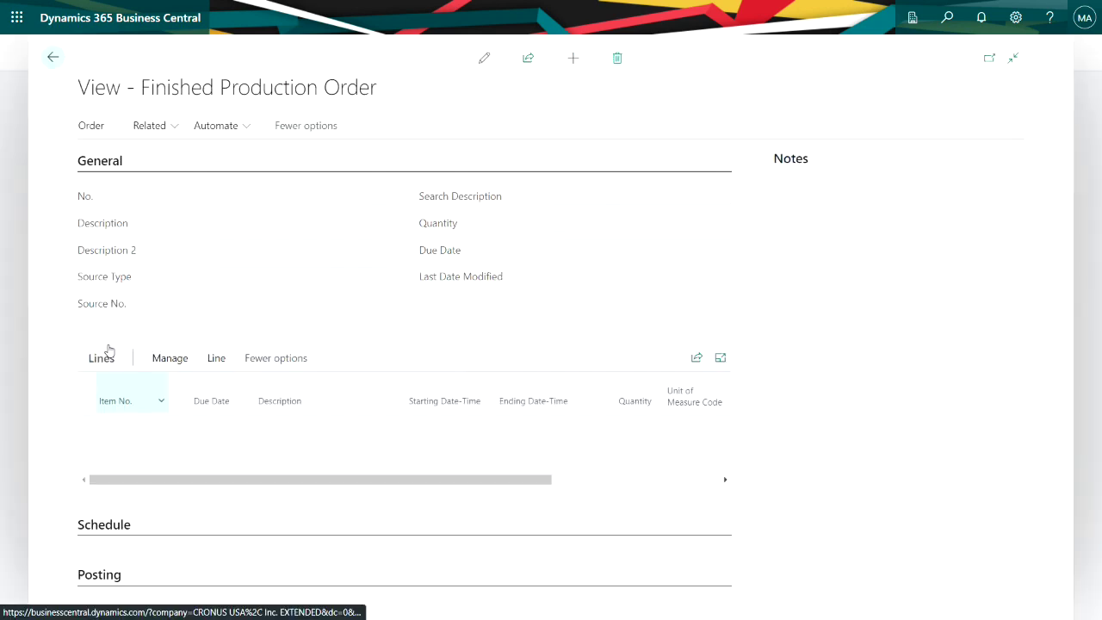
pyautogui.click(97, 129)
pyautogui.click(192, 153)
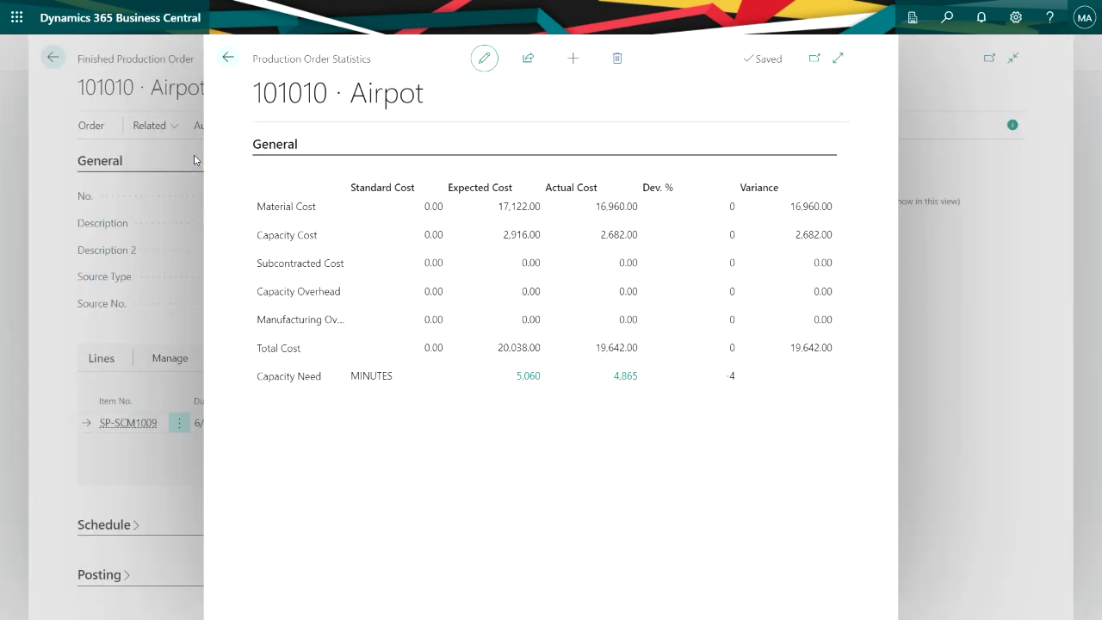